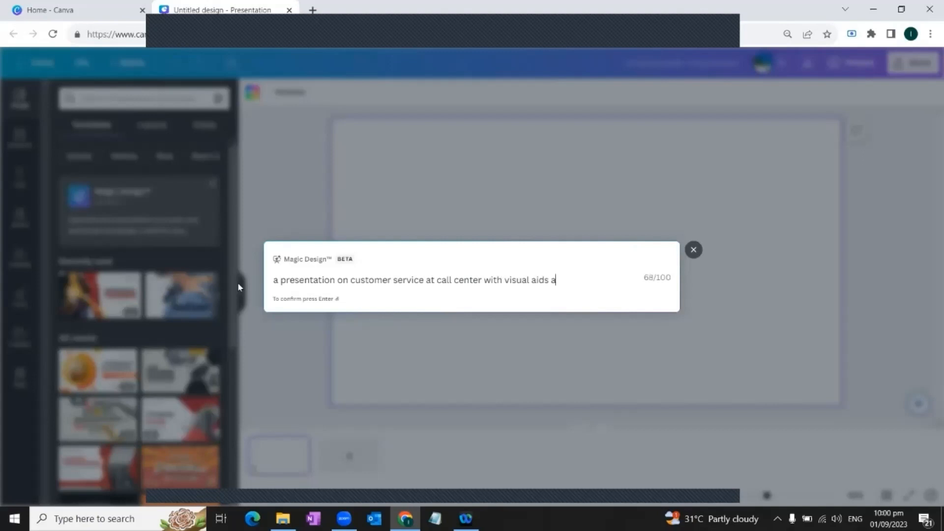
Step: Finish the Magic Design prompt for a presentation on customer service at call center with visual aids and submit it
{"action": "type", "text": "s"}
{"action": "key", "text": "Return"}
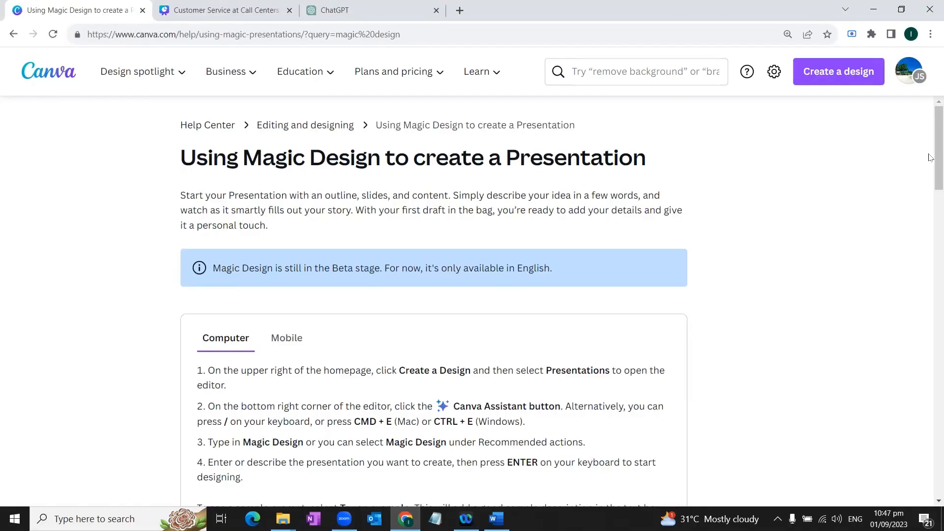
Step: Read the help article on using Magic Design to create a presentation, including its computer instructions and the limitations section
{"action": "scroll", "coordinate": [930, 157], "scroll_direction": "down", "scroll_amount": 1}
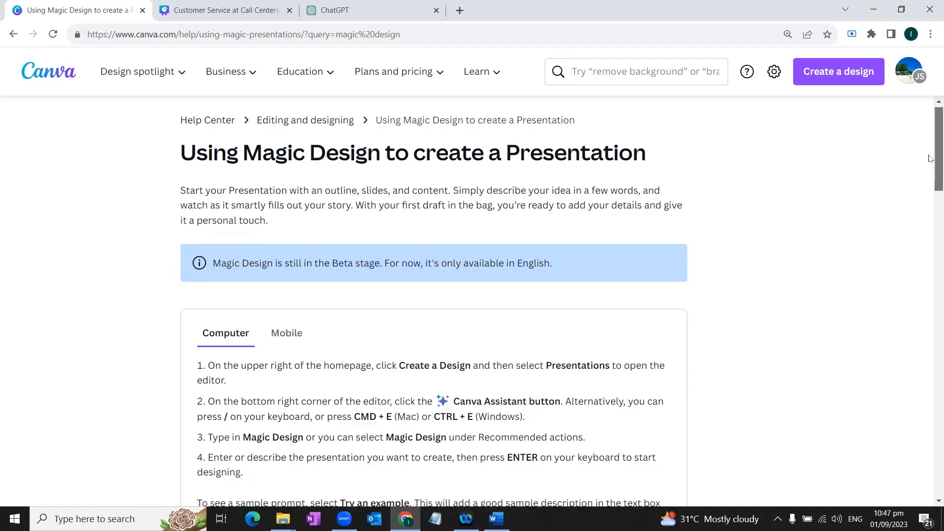
{"action": "scroll", "coordinate": [929, 159], "scroll_direction": "up", "scroll_amount": 1}
{"action": "scroll", "coordinate": [930, 160], "scroll_direction": "down", "scroll_amount": 1}
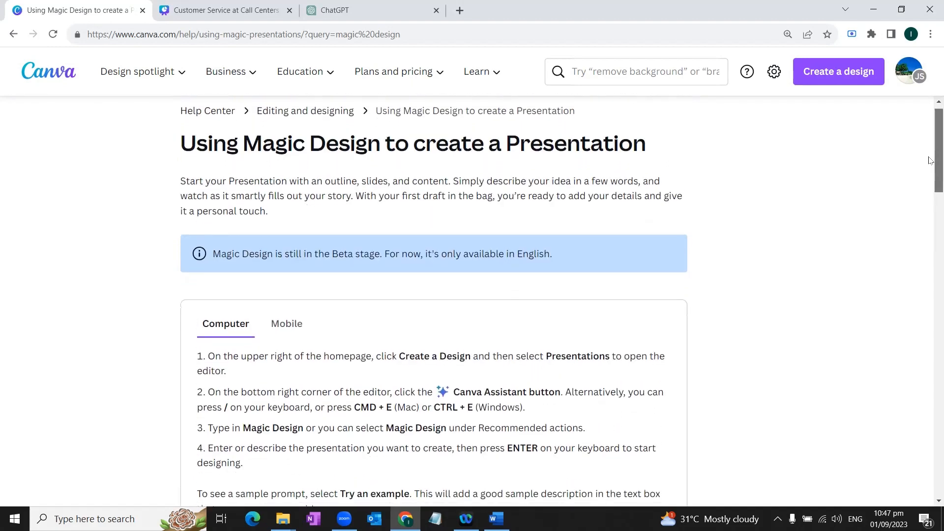
{"action": "scroll", "coordinate": [930, 160], "scroll_direction": "down", "scroll_amount": 7}
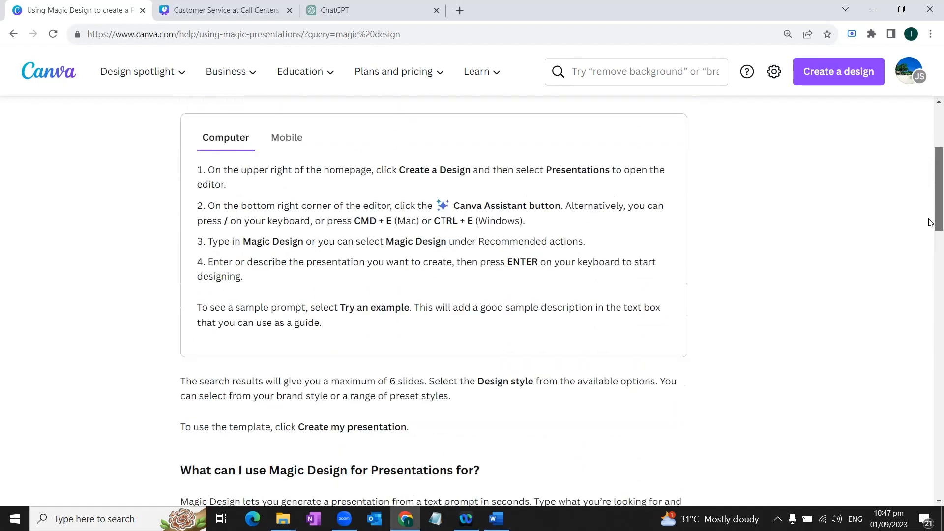
{"action": "scroll", "coordinate": [930, 241], "scroll_direction": "down", "scroll_amount": 2}
{"action": "scroll", "coordinate": [930, 120], "scroll_direction": "up", "scroll_amount": 4}
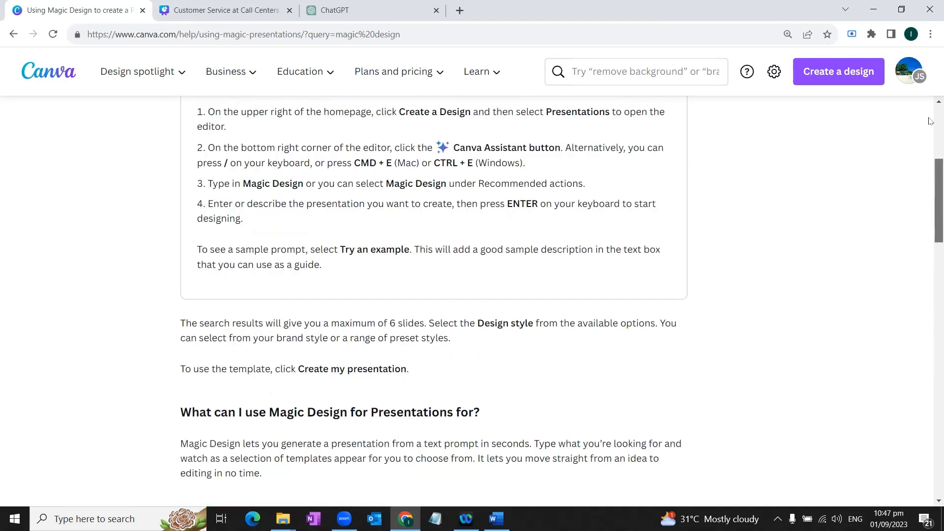
{"action": "scroll", "coordinate": [929, 121], "scroll_direction": "up", "scroll_amount": 5}
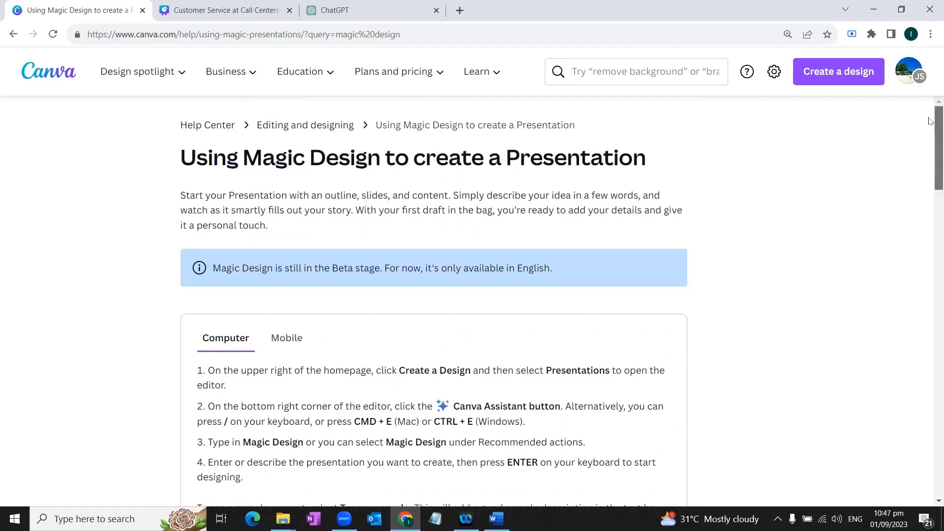
{"action": "scroll", "coordinate": [930, 153], "scroll_direction": "down", "scroll_amount": 7}
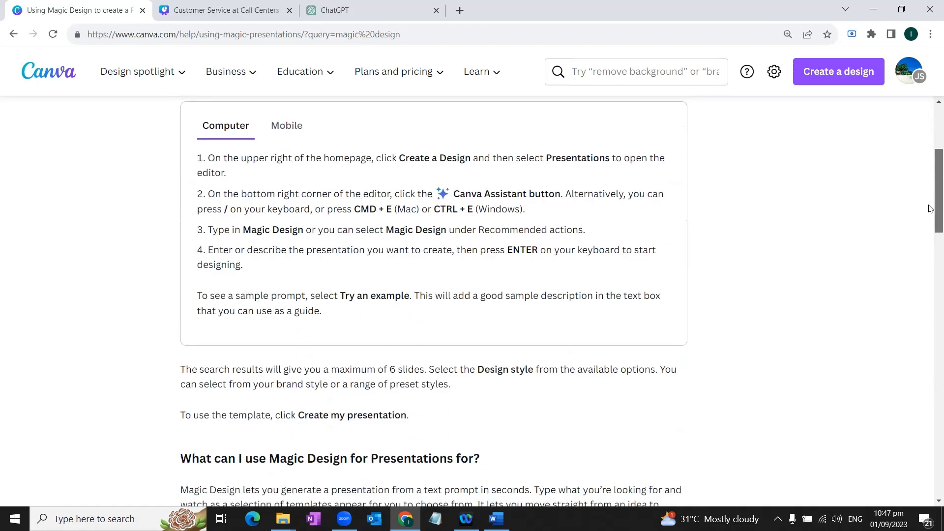
{"action": "scroll", "coordinate": [930, 241], "scroll_direction": "down", "scroll_amount": 6}
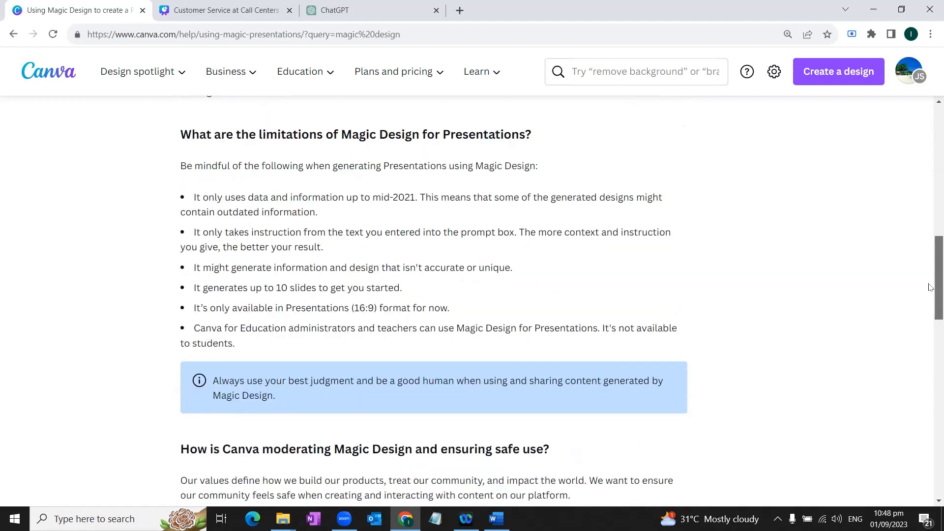
{"action": "left_click_drag", "start_coordinate": [929, 288], "coordinate": [929, 373]}
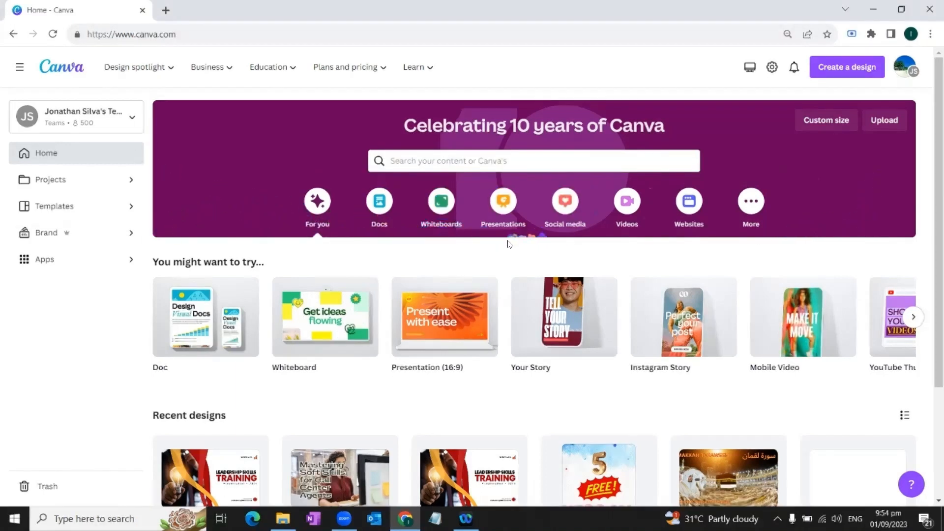
Step: Create a blank Presentation (16:9) and open Magic Design through the Canva Assistant
{"action": "left_click", "coordinate": [503, 199]}
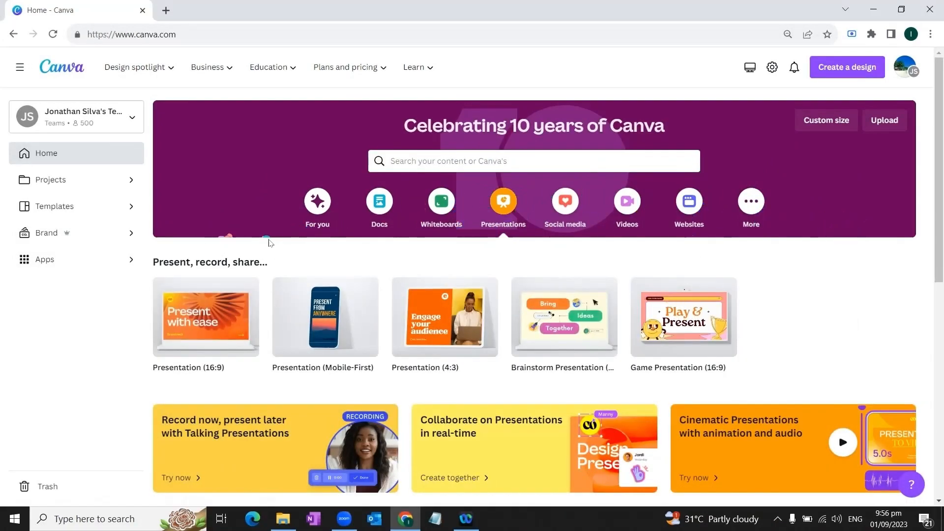
{"action": "mouse_move", "coordinate": [195, 315]}
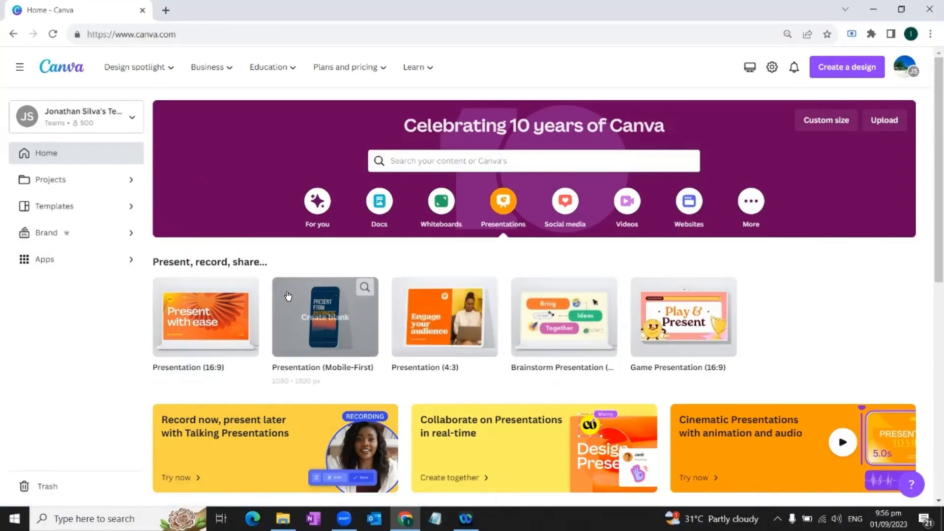
{"action": "left_click", "coordinate": [205, 306]}
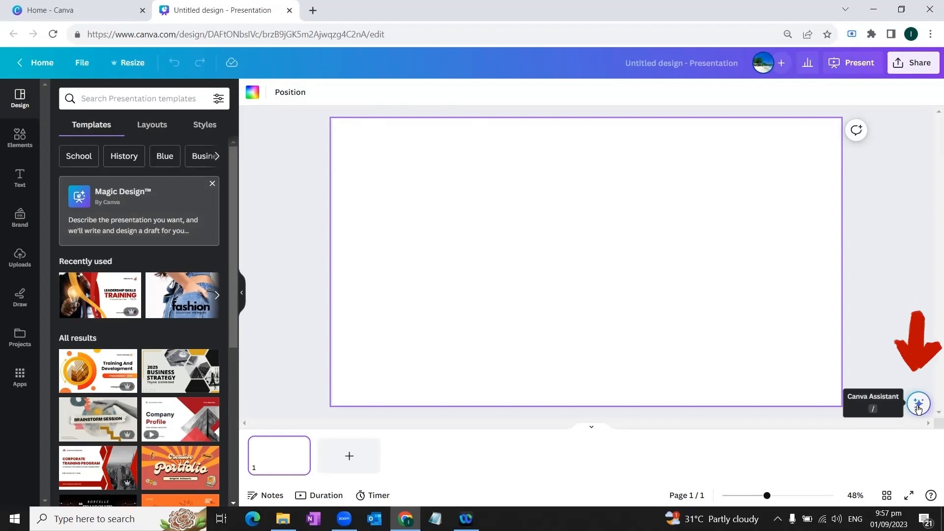
{"action": "left_click", "coordinate": [917, 406]}
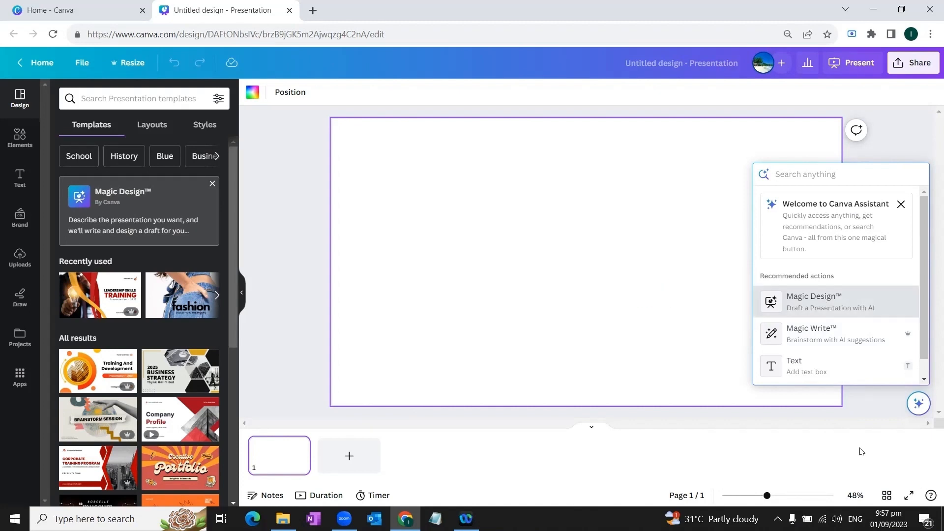
{"action": "left_click", "coordinate": [841, 300]}
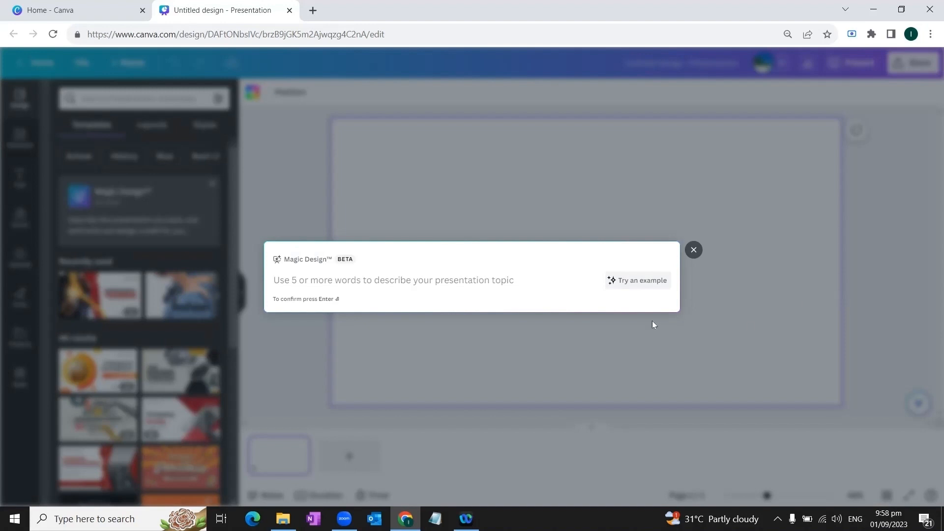
Step: Try out several of Magic Design's example prompts and clear the prompt text
{"action": "left_click", "coordinate": [641, 280]}
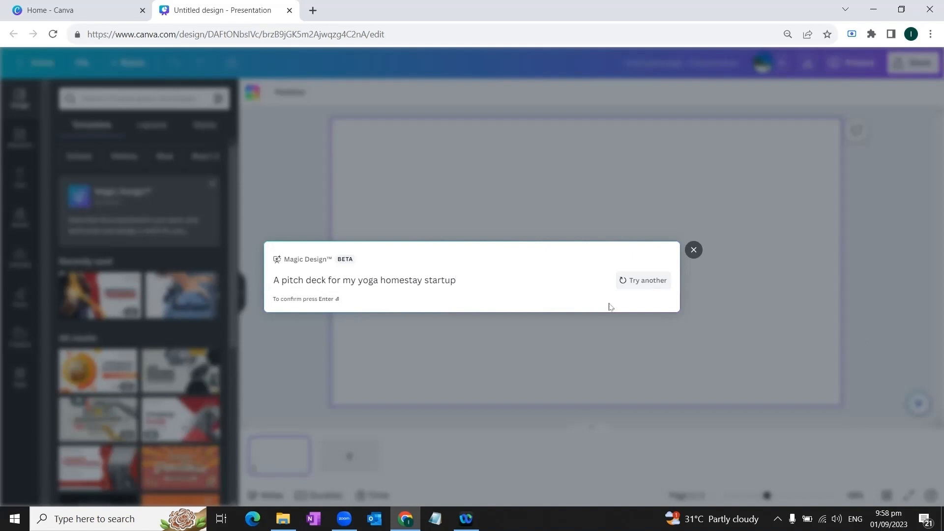
{"action": "left_click", "coordinate": [645, 287]}
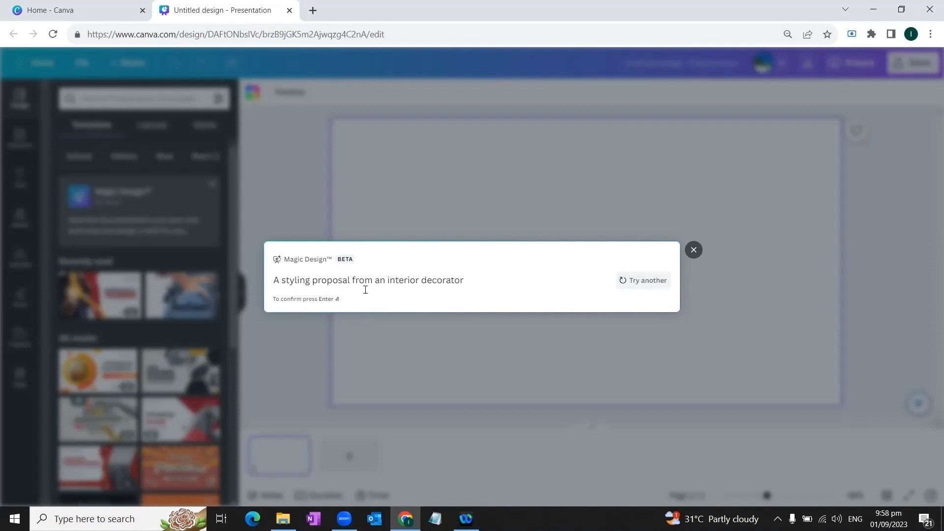
{"action": "left_click", "coordinate": [641, 285]}
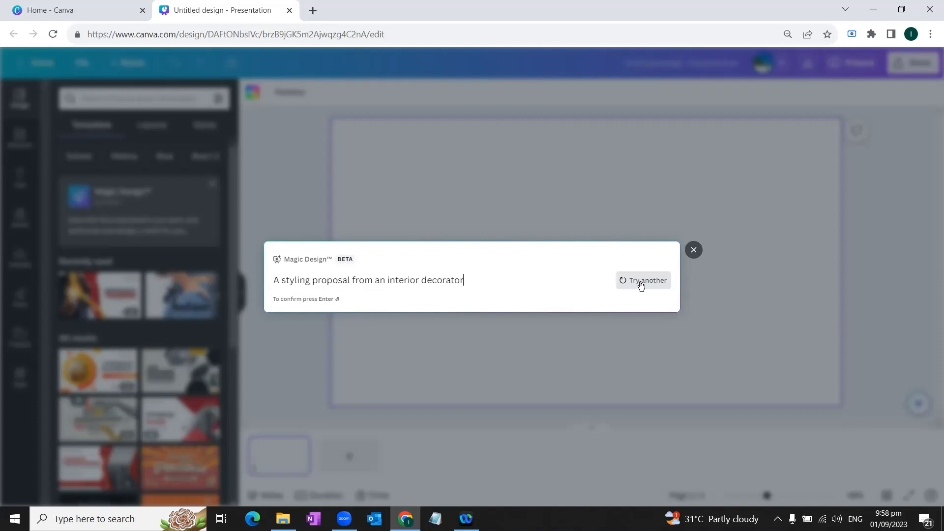
{"action": "left_click_drag", "start_coordinate": [374, 280], "coordinate": [463, 280]}
{"action": "key", "text": "ctrl+a"}
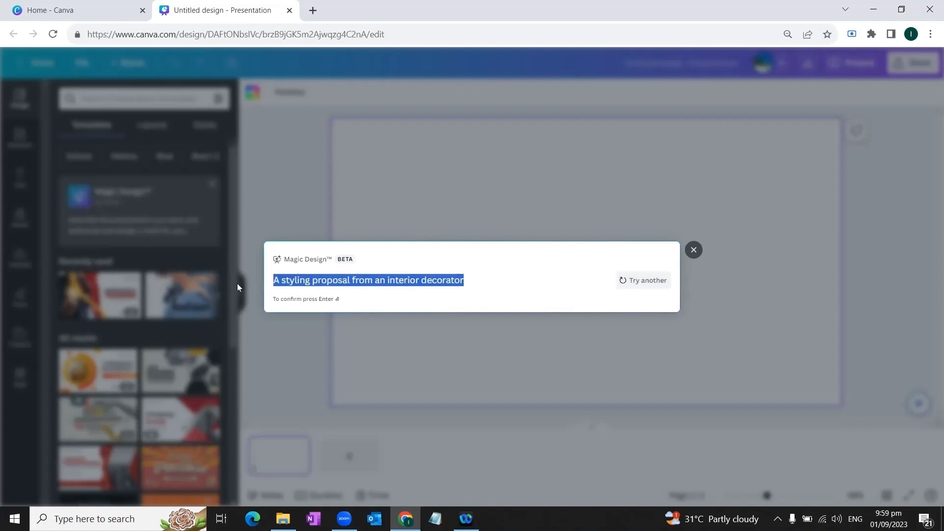
{"action": "key", "text": "BackSpace"}
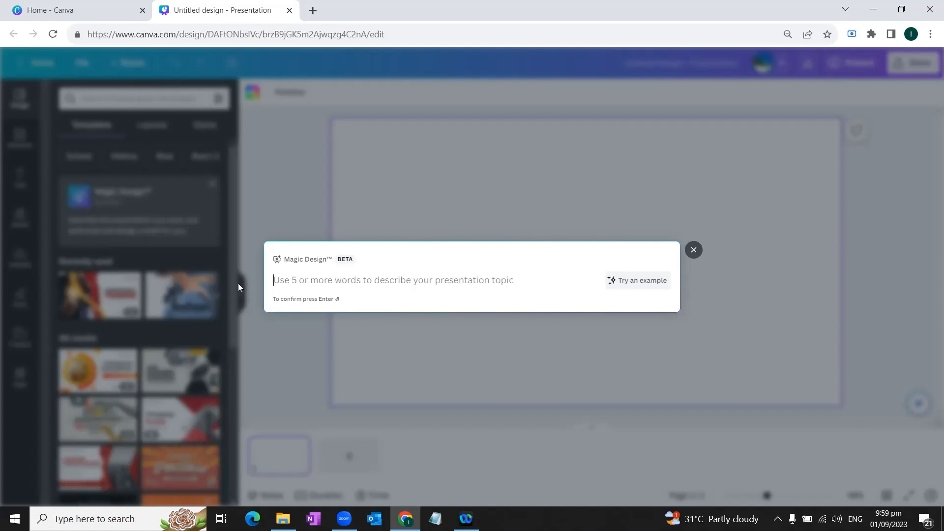
Step: Generate designs with the prompt "a presentation on customer service at call center with visual aids and examples"
{"action": "type", "text": "a presentation on "}
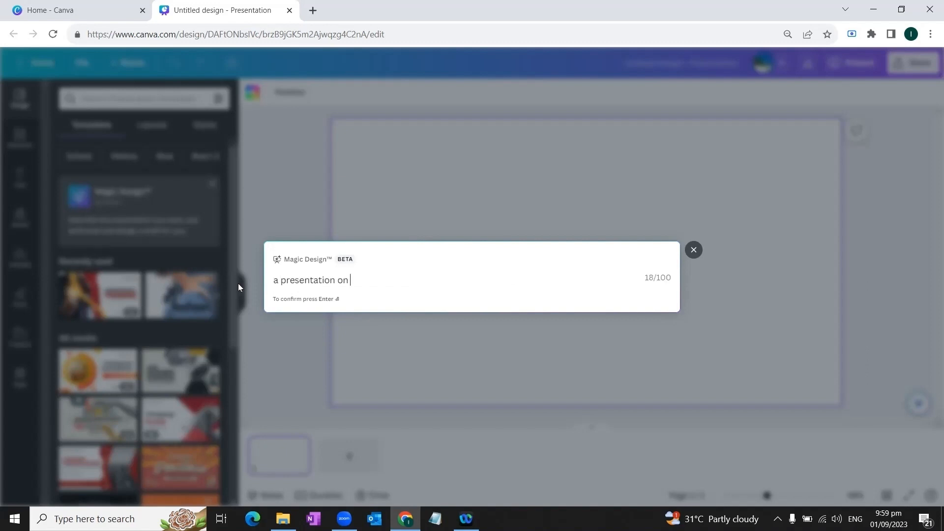
{"action": "type", "text": "customer service at "}
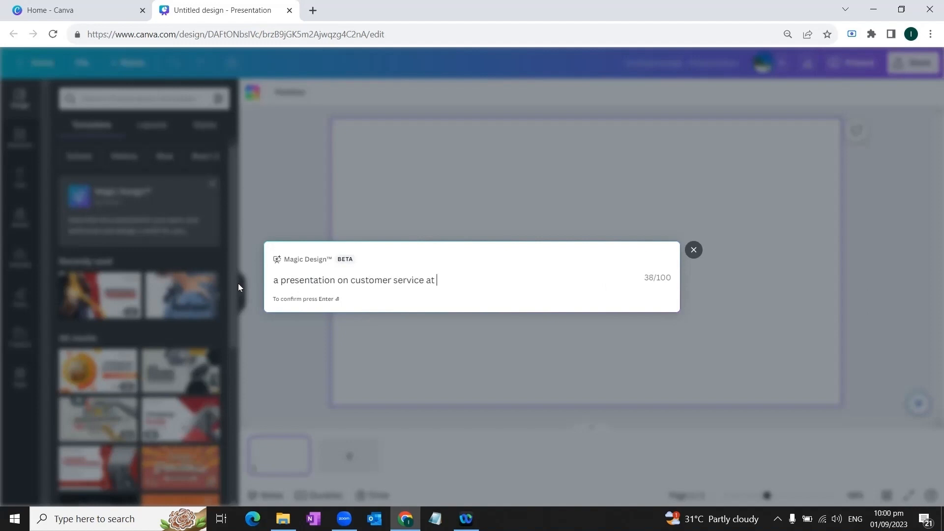
{"action": "type", "text": "call center with visual aids and examples"}
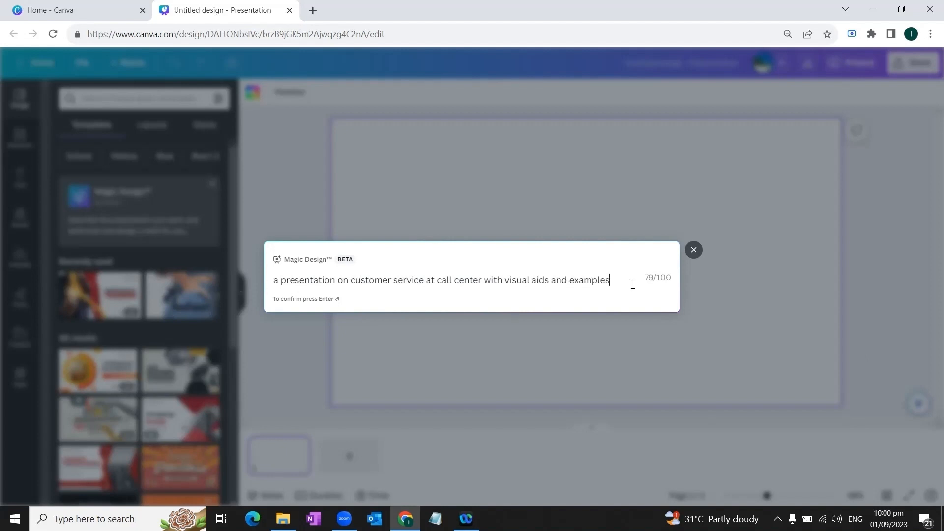
{"action": "key", "text": "Return"}
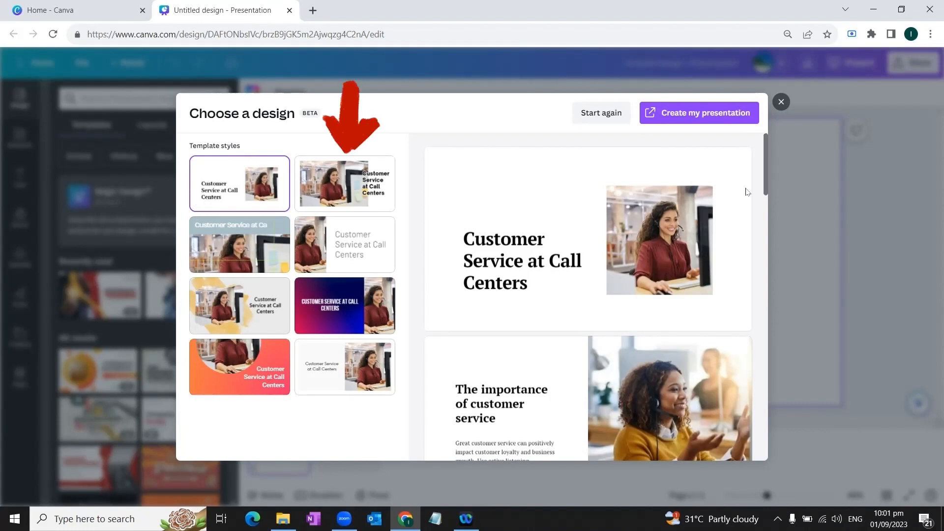
Step: Preview the slides of the first two template styles for the customer service presentation
{"action": "scroll", "coordinate": [745, 187], "scroll_direction": "down", "scroll_amount": 6}
{"action": "scroll", "coordinate": [745, 188], "scroll_direction": "down", "scroll_amount": 10}
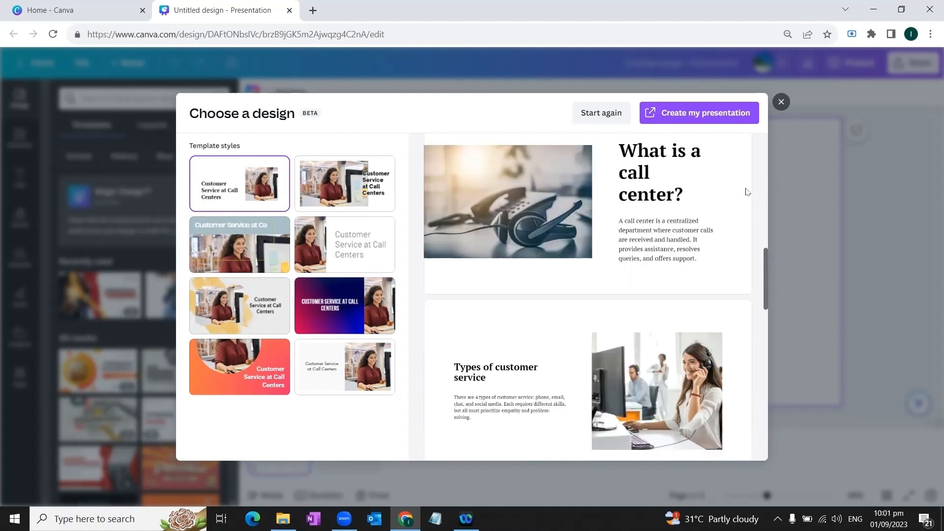
{"action": "scroll", "coordinate": [745, 192], "scroll_direction": "down", "scroll_amount": 3}
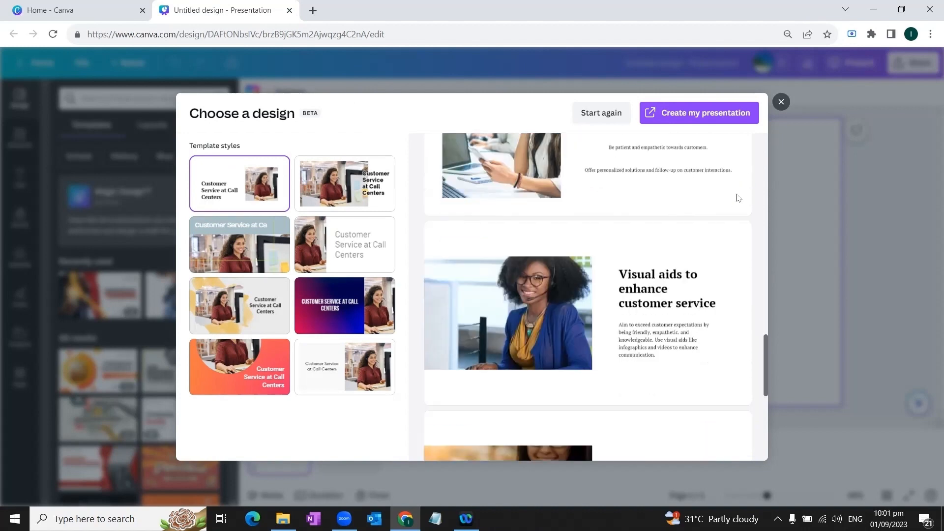
{"action": "scroll", "coordinate": [745, 192], "scroll_direction": "up", "scroll_amount": 20}
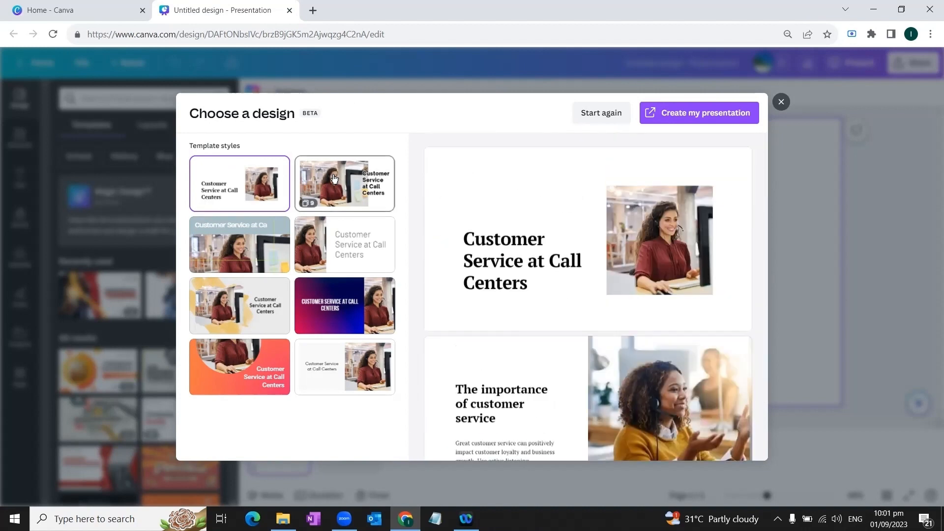
{"action": "left_click", "coordinate": [334, 179]}
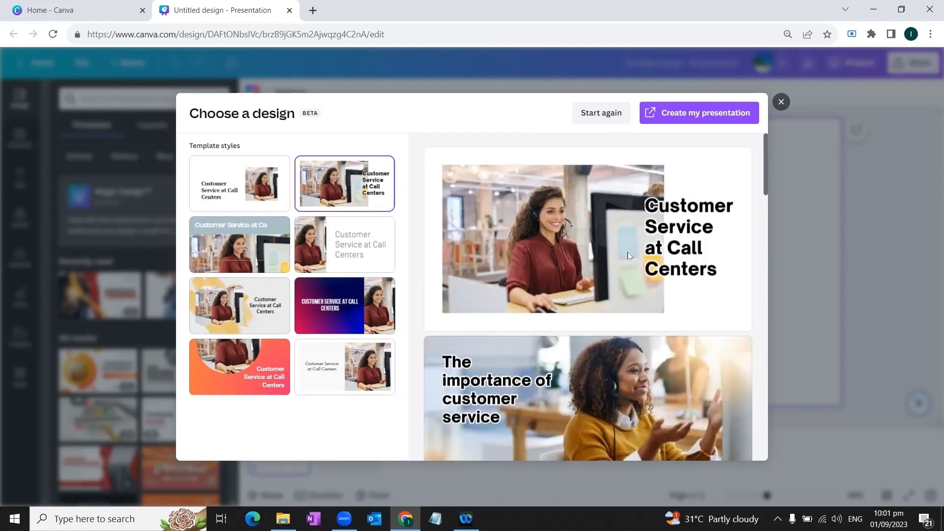
{"action": "scroll", "coordinate": [627, 255], "scroll_direction": "down", "scroll_amount": 4}
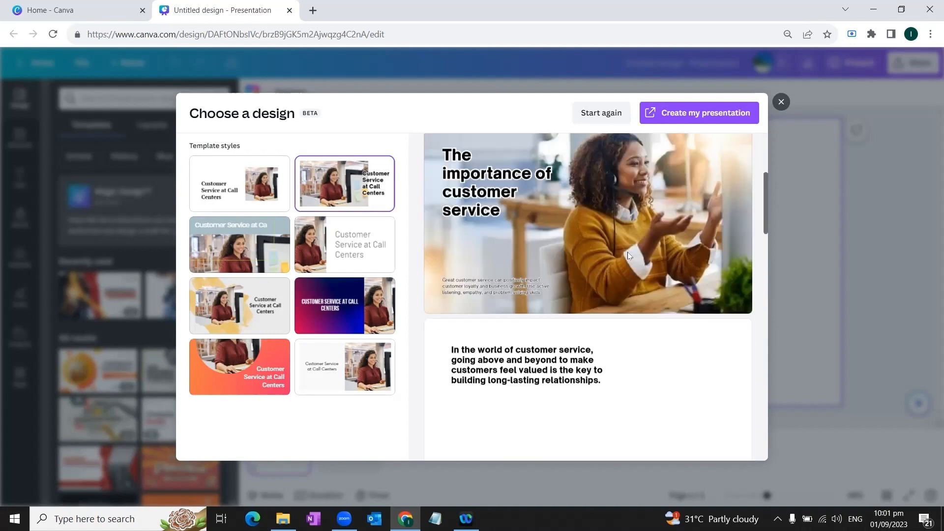
{"action": "scroll", "coordinate": [627, 255], "scroll_direction": "down", "scroll_amount": 6}
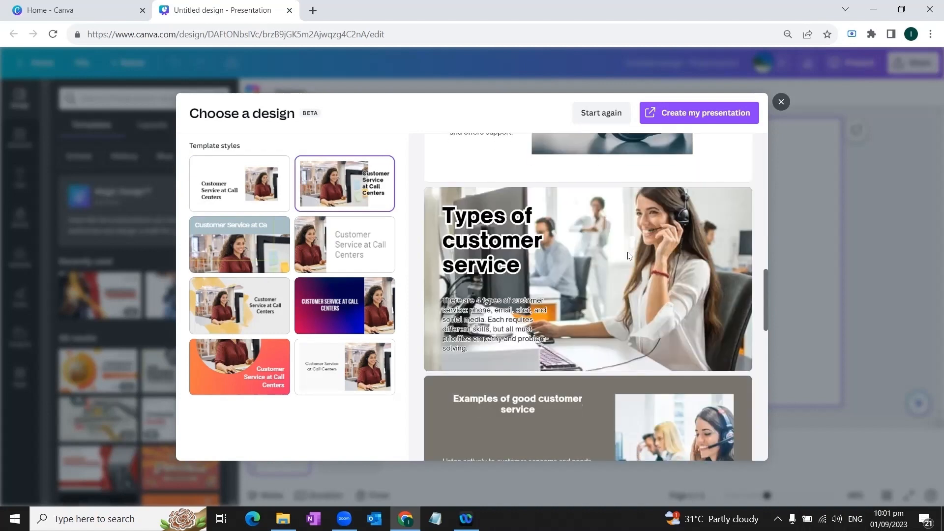
{"action": "scroll", "coordinate": [627, 254], "scroll_direction": "down", "scroll_amount": 5}
Step: Choose the blue-grey template style with green accents, look through its slides and create the presentation from it
{"action": "left_click", "coordinate": [241, 256]}
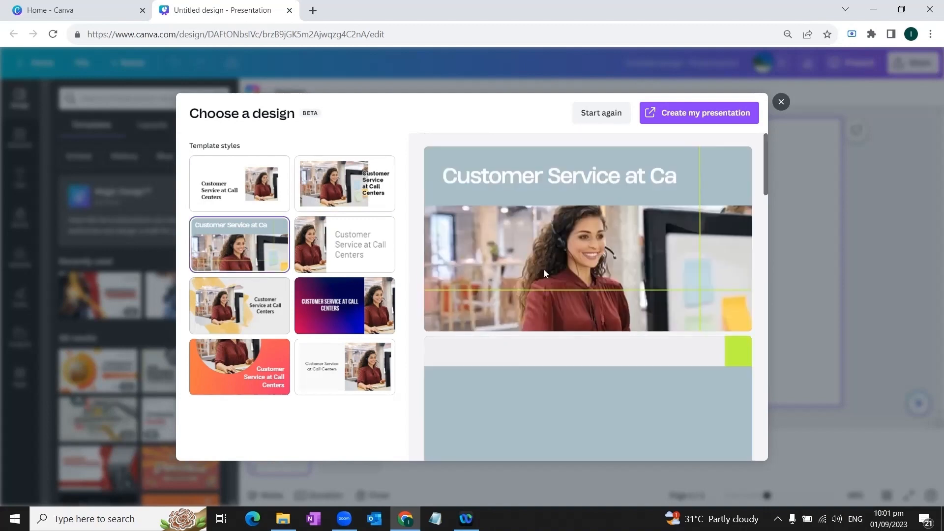
{"action": "scroll", "coordinate": [543, 270], "scroll_direction": "down", "scroll_amount": 10}
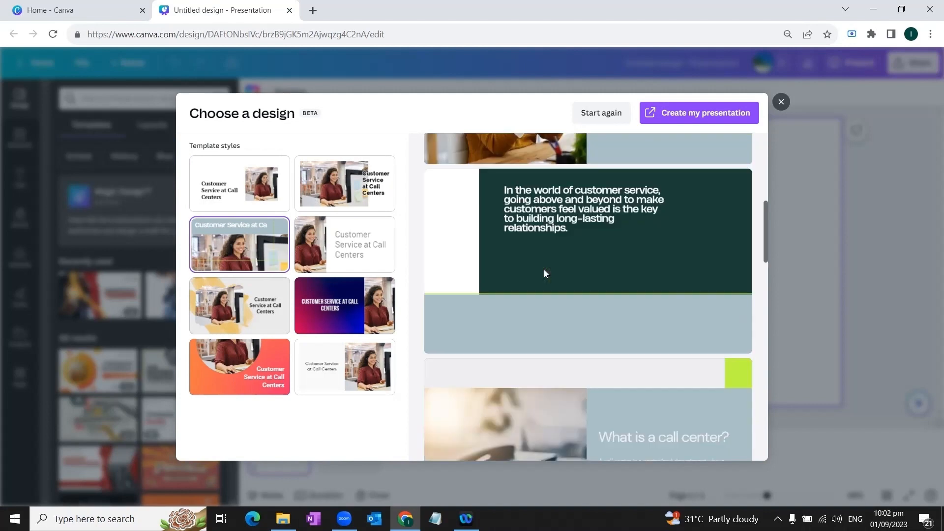
{"action": "scroll", "coordinate": [544, 270], "scroll_direction": "down", "scroll_amount": 7}
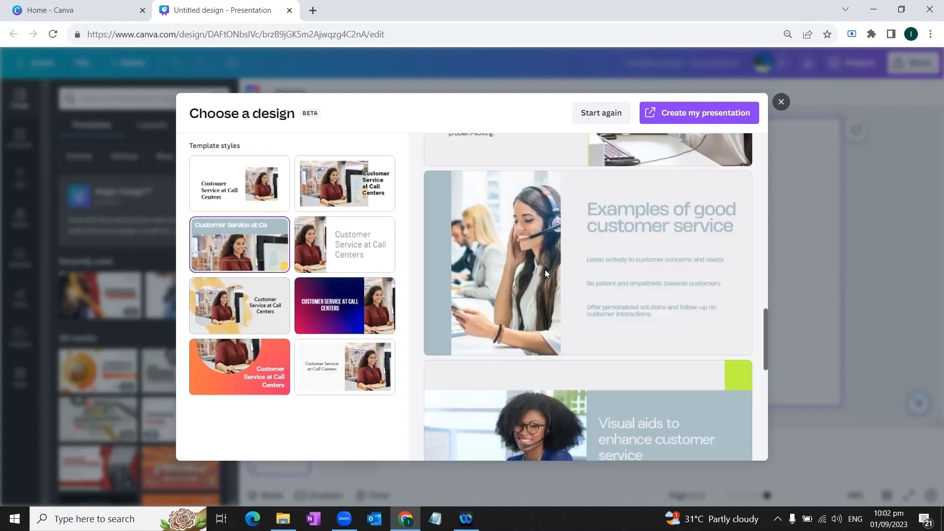
{"action": "scroll", "coordinate": [509, 285], "scroll_direction": "down", "scroll_amount": 4}
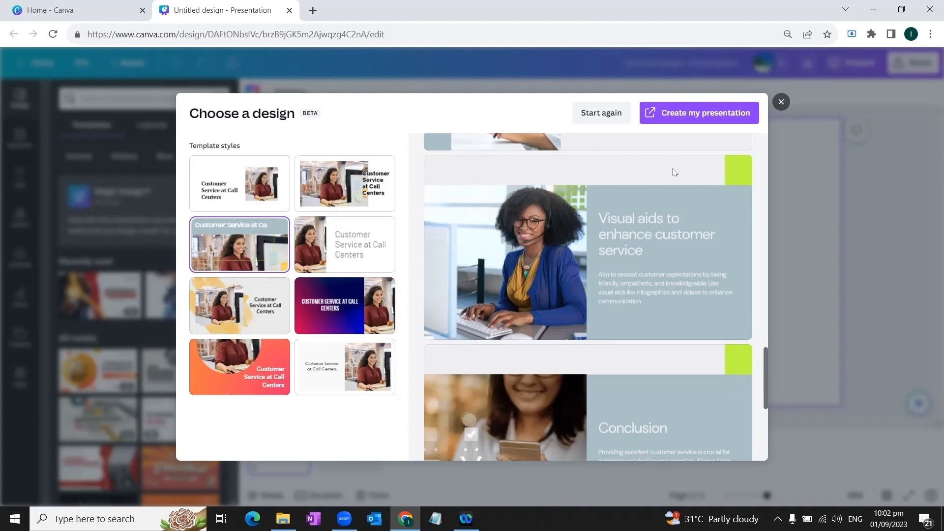
{"action": "left_click", "coordinate": [692, 117]}
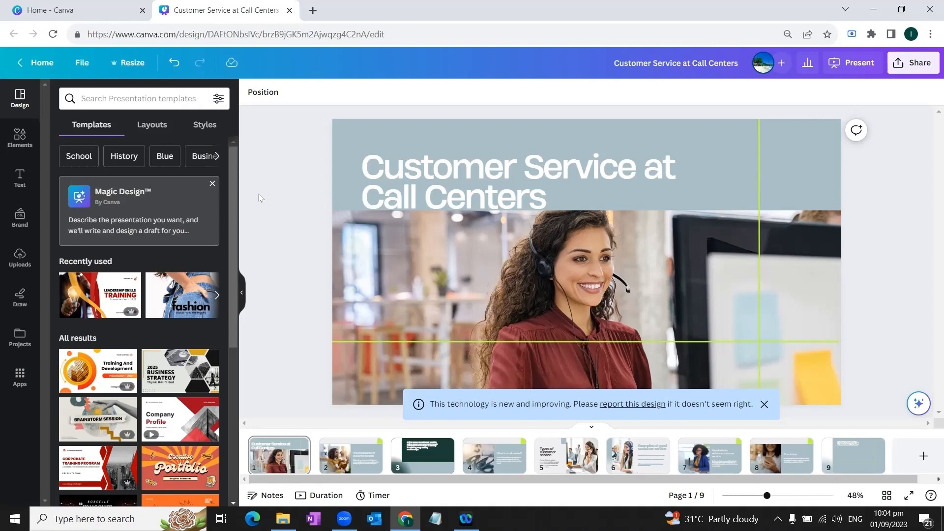
Step: Look through slides 2 to 7 of the generated presentation and dismiss the notice about the new technology
{"action": "left_click", "coordinate": [336, 455]}
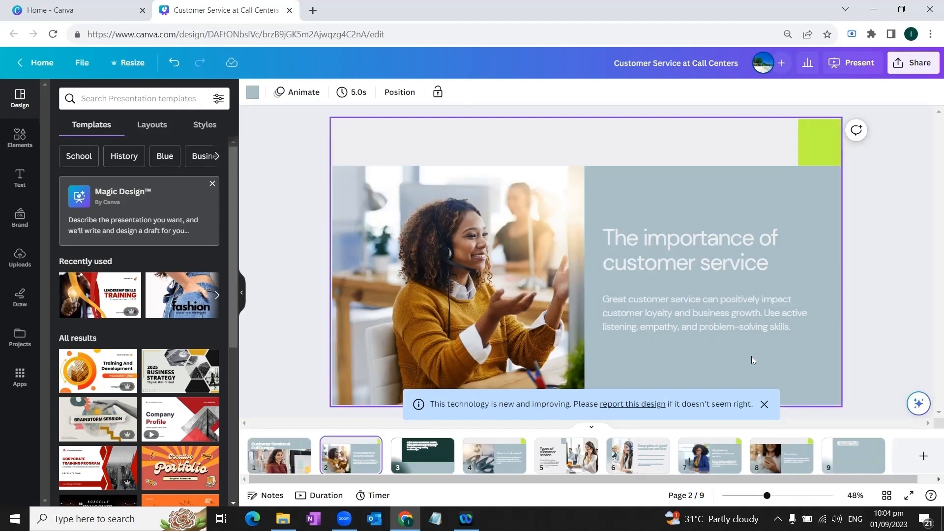
{"action": "left_click", "coordinate": [764, 404]}
{"action": "scroll", "coordinate": [618, 266], "scroll_direction": "down", "scroll_amount": 1}
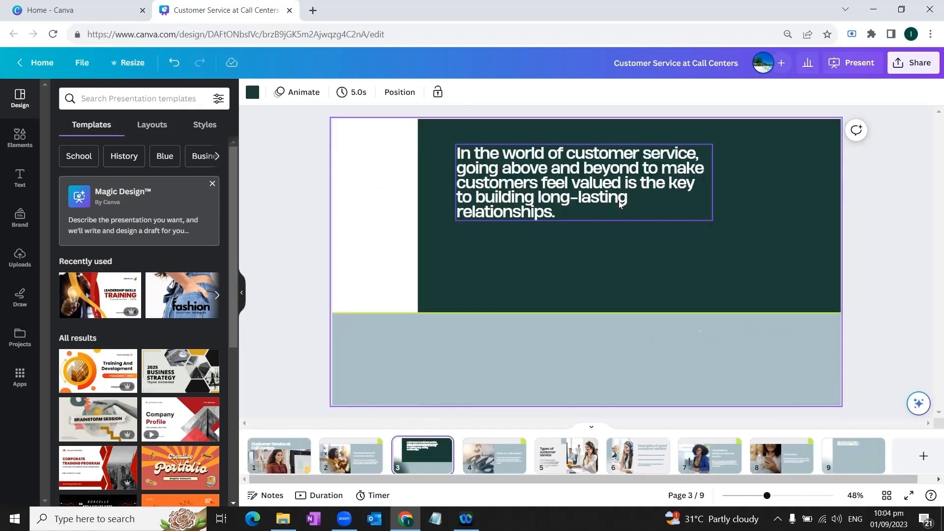
{"action": "scroll", "coordinate": [618, 204], "scroll_direction": "down", "scroll_amount": 1}
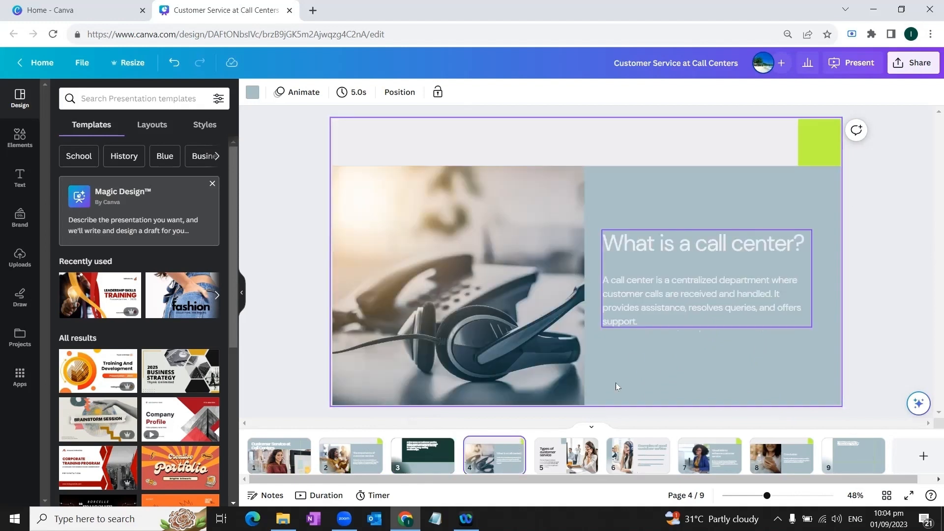
{"action": "left_click", "coordinate": [566, 450]}
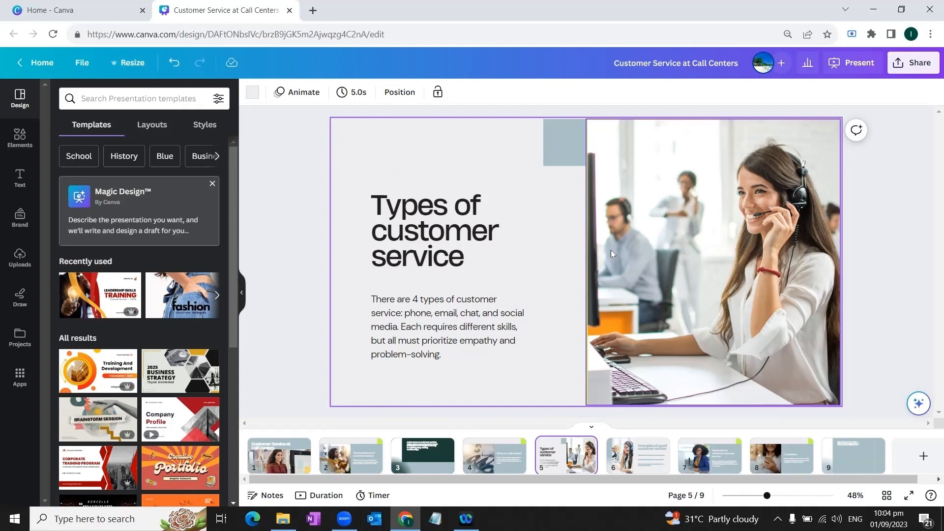
{"action": "scroll", "coordinate": [610, 250], "scroll_direction": "down", "scroll_amount": 1}
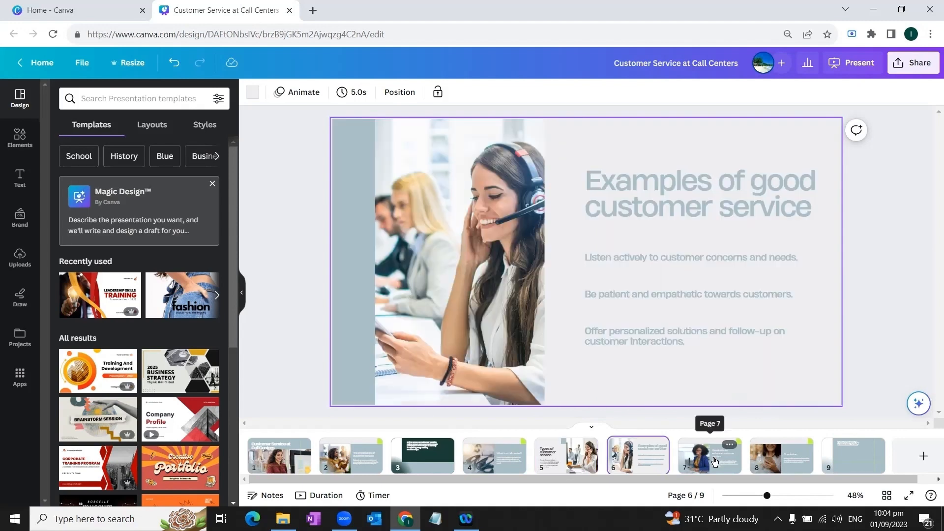
{"action": "left_click", "coordinate": [714, 460]}
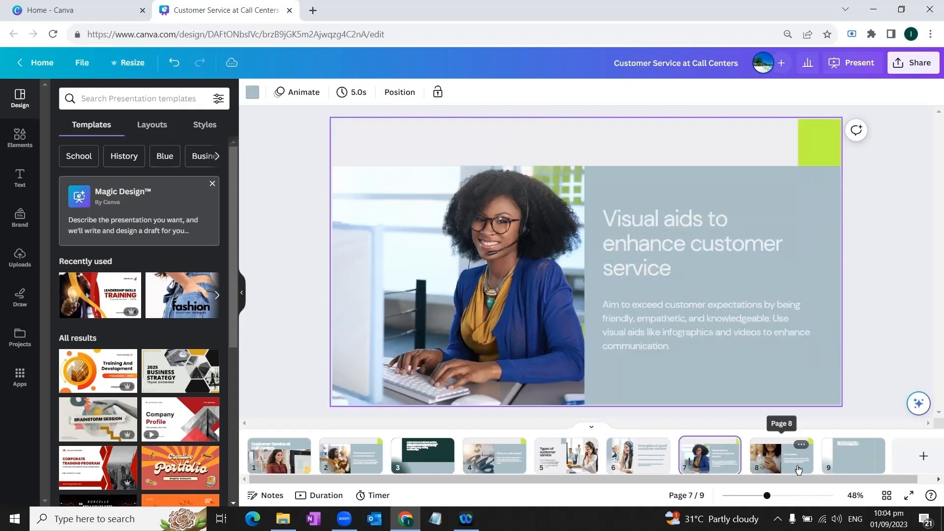
{"action": "left_click", "coordinate": [549, 463]}
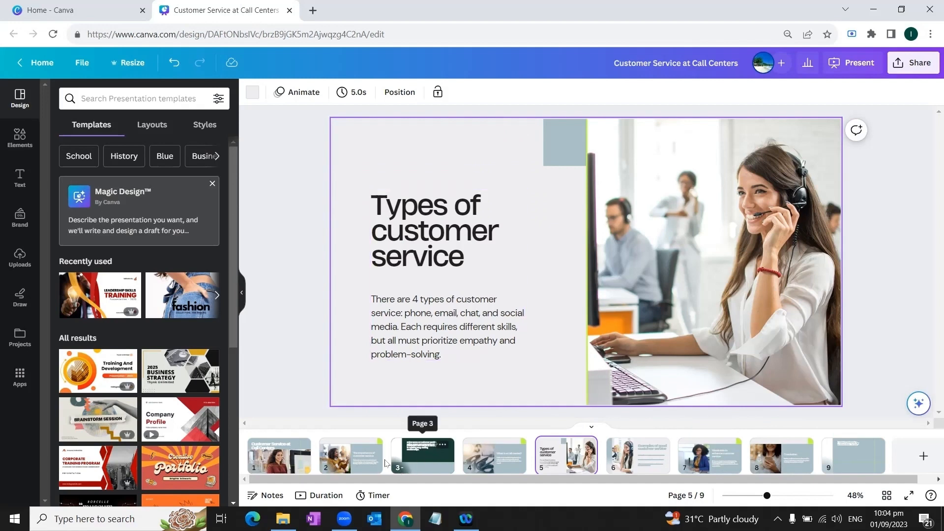
Step: Ungroup the heading and body paragraph on slide 2, "The importance of customer service"
{"action": "left_click", "coordinate": [371, 453]}
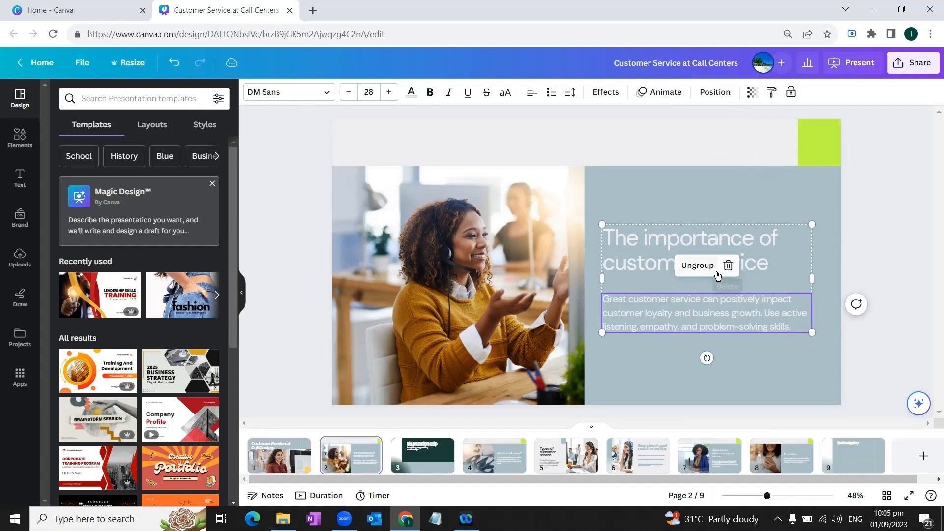
{"action": "left_click", "coordinate": [689, 264]}
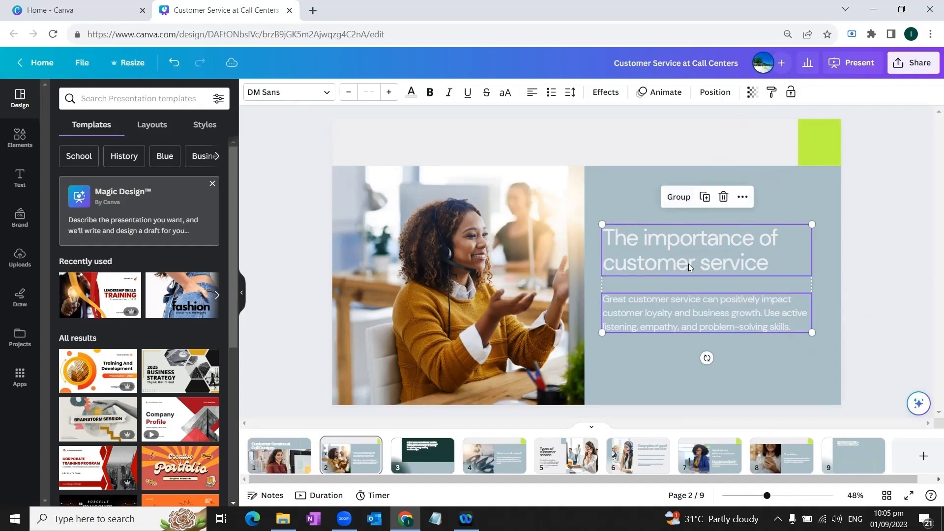
{"action": "left_click", "coordinate": [640, 364]}
Step: Regenerate the body paragraph on slide 2 with Canva Assistant's Edit with Magic Write option
{"action": "left_click", "coordinate": [649, 320]}
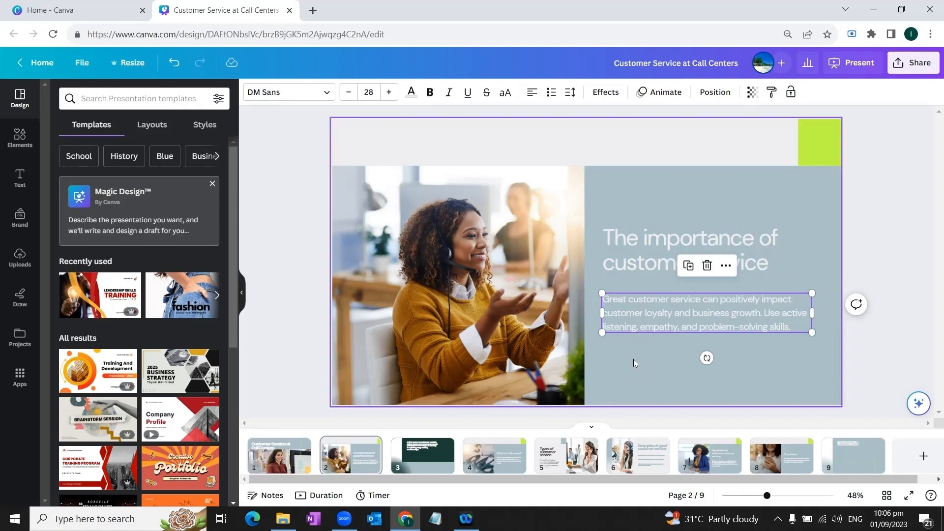
{"action": "scroll", "coordinate": [633, 359], "scroll_direction": "up", "scroll_amount": 2, "text": "ctrl"}
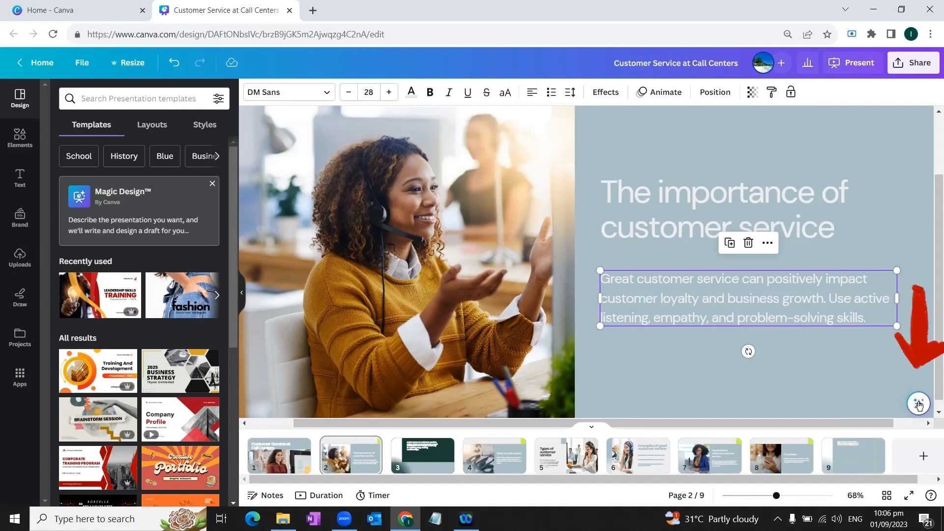
{"action": "left_click", "coordinate": [918, 403]}
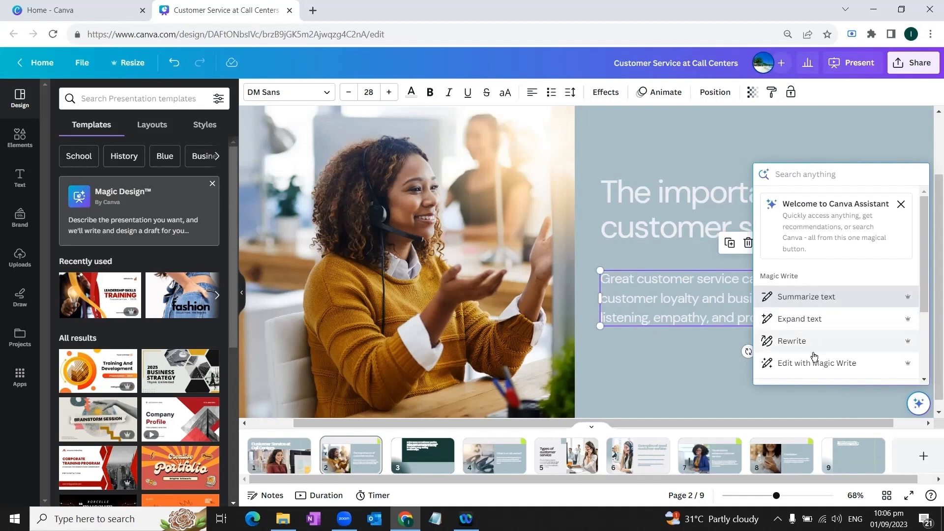
{"action": "left_click", "coordinate": [872, 369]}
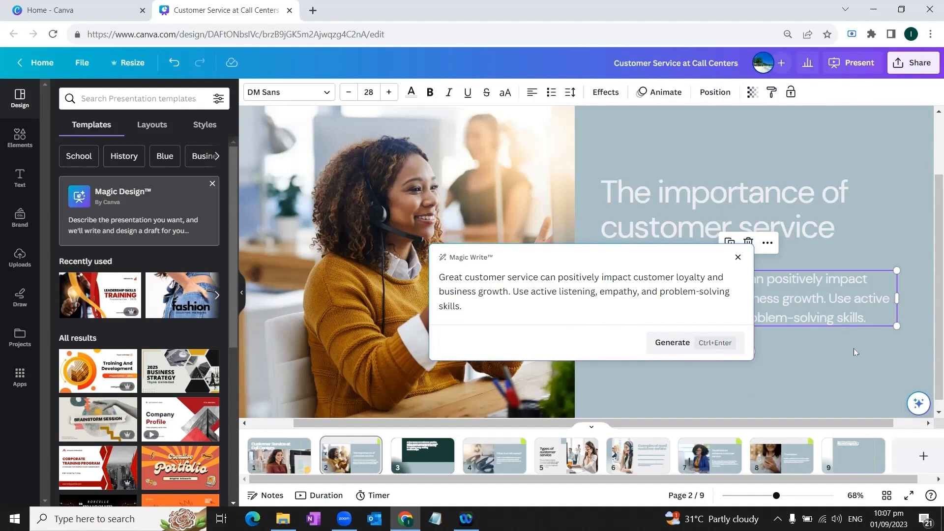
{"action": "left_click", "coordinate": [667, 343]}
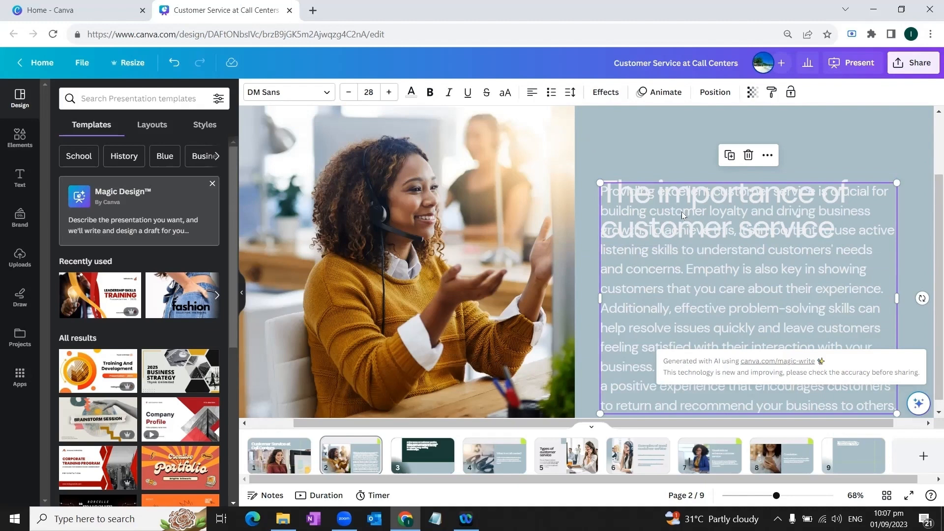
Step: Move slide 2's heading up to the upper part of the blue-grey area and place the body paragraph directly beneath it
{"action": "scroll", "coordinate": [706, 280], "scroll_direction": "down", "scroll_amount": 2}
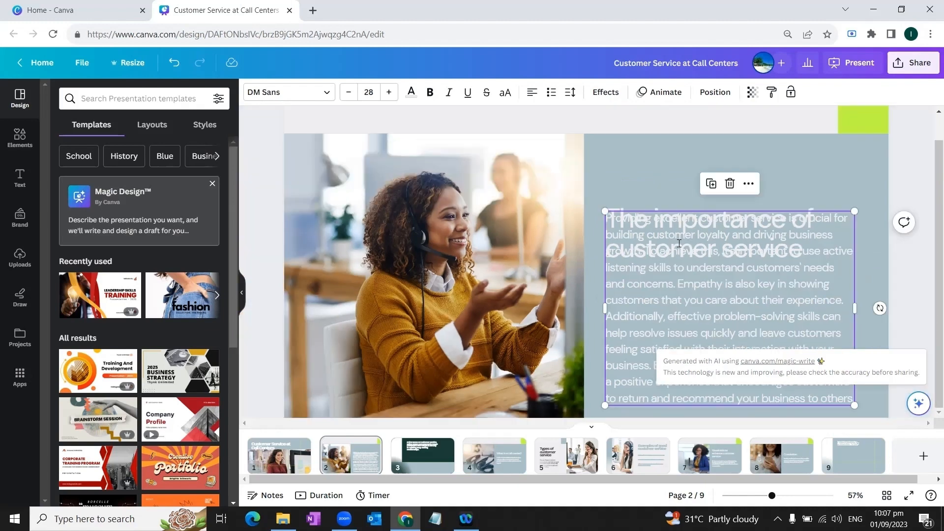
{"action": "left_click", "coordinate": [675, 218]}
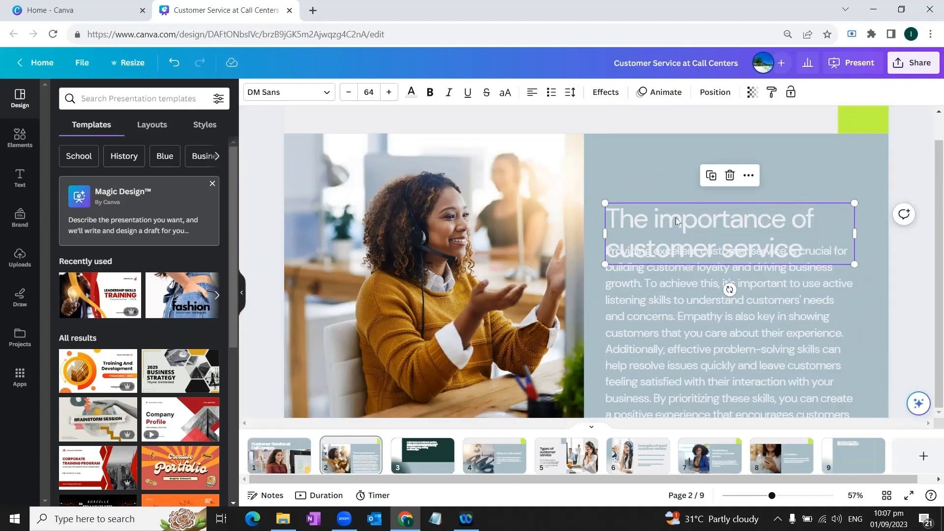
{"action": "left_click_drag", "start_coordinate": [674, 219], "coordinate": [675, 158]}
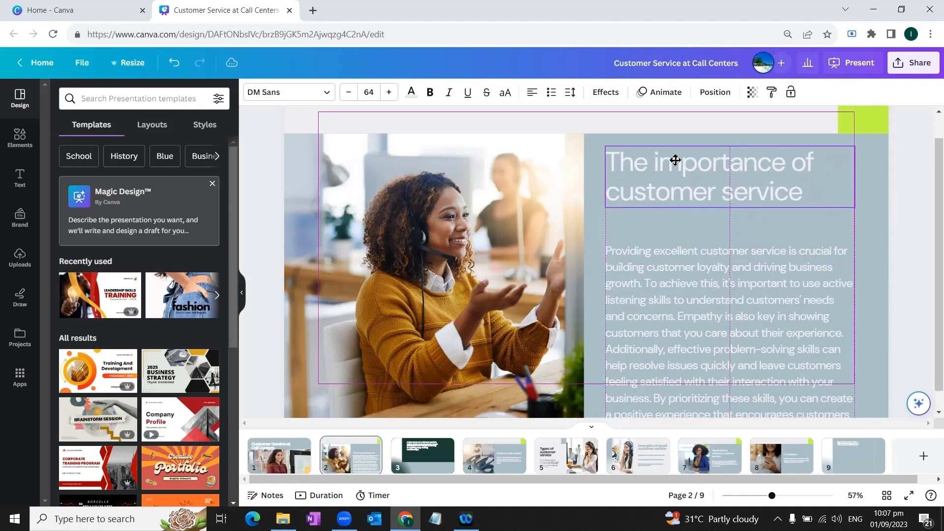
{"action": "left_click_drag", "start_coordinate": [739, 343], "coordinate": [738, 302]}
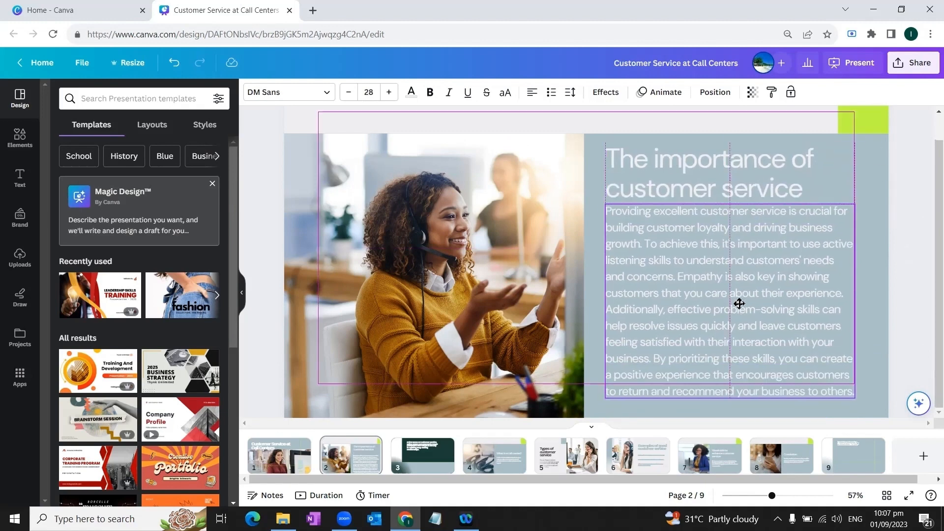
Step: Review slides 3 to 5 of the presentation
{"action": "scroll", "coordinate": [739, 305], "scroll_direction": "up", "scroll_amount": 2}
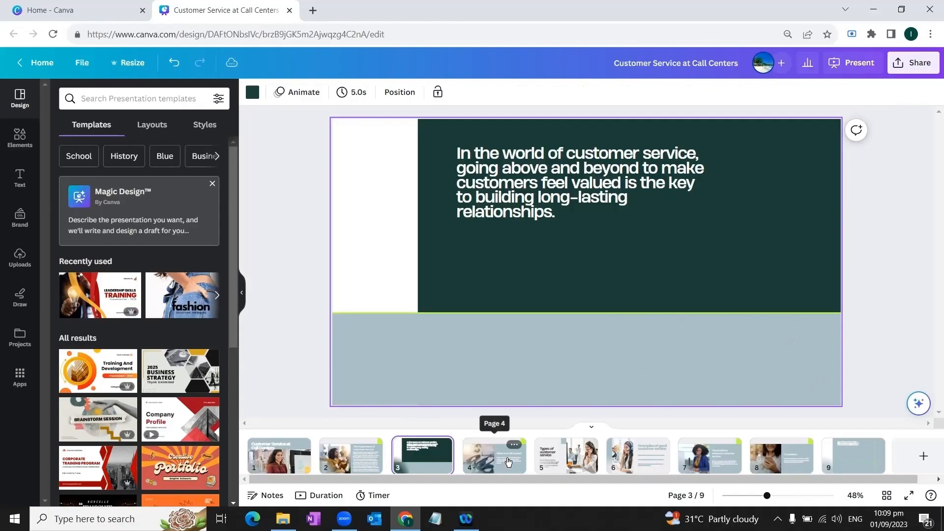
{"action": "left_click", "coordinate": [494, 455]}
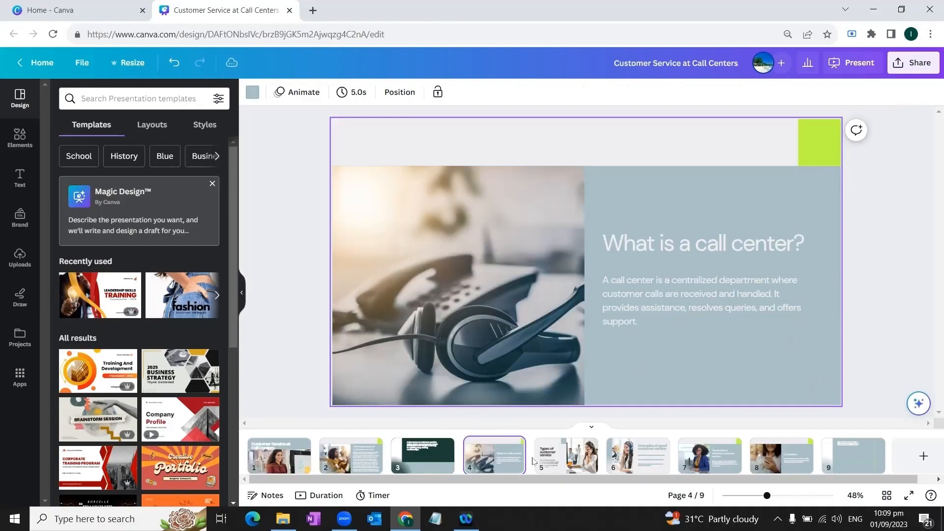
{"action": "left_click", "coordinate": [575, 454]}
{"action": "left_click", "coordinate": [638, 455]}
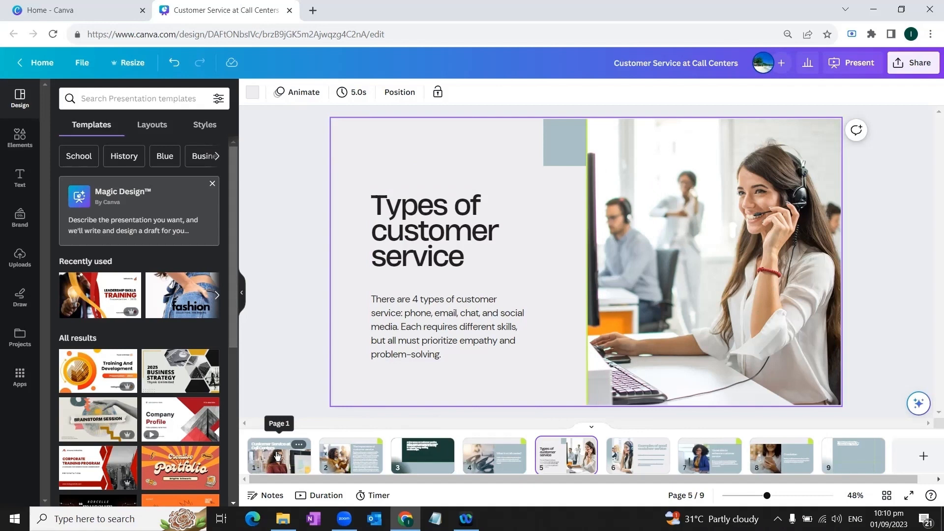
{"action": "left_click", "coordinate": [278, 455]}
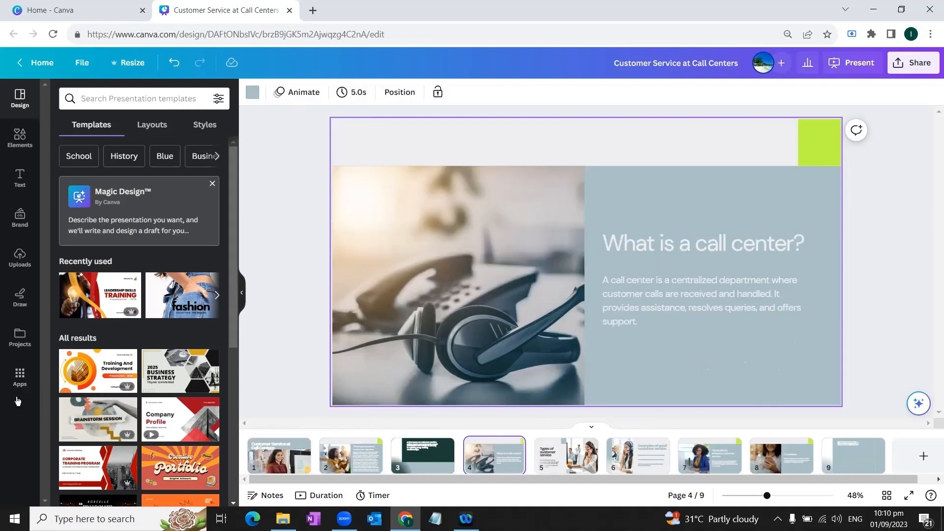
Step: Find the Text to Image app among the Canva apps and open it
{"action": "key", "text": "ctrl+plus"}
{"action": "key", "text": "ctrl+plus"}
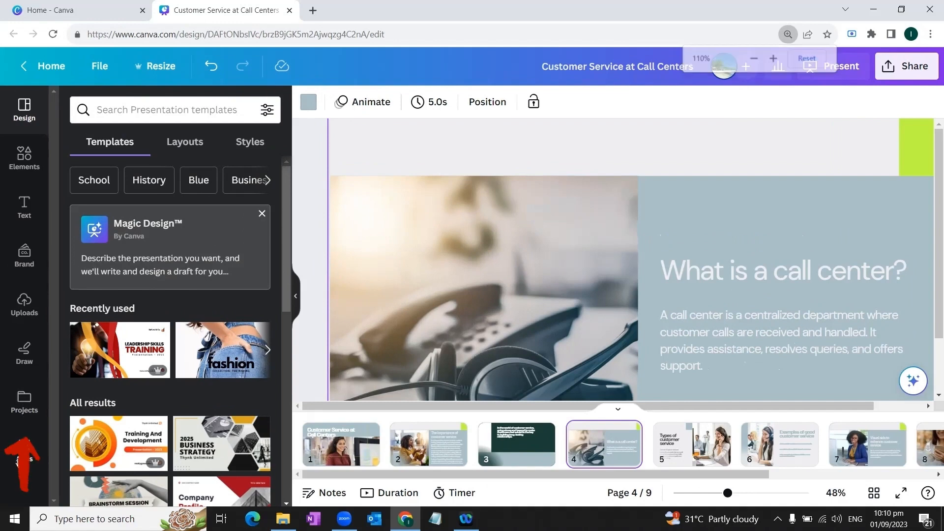
{"action": "left_click", "coordinate": [24, 452]}
{"action": "key", "text": "ctrl+0"}
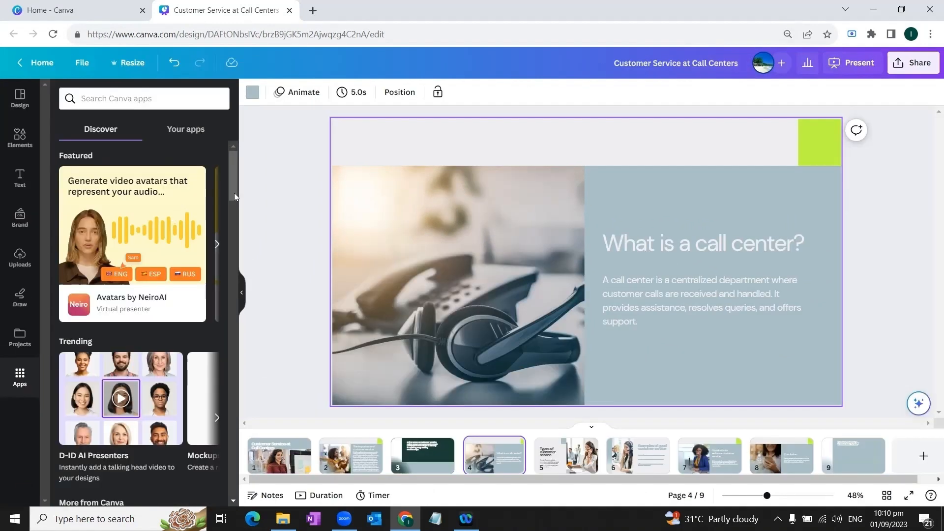
{"action": "left_click_drag", "start_coordinate": [234, 193], "coordinate": [235, 253]}
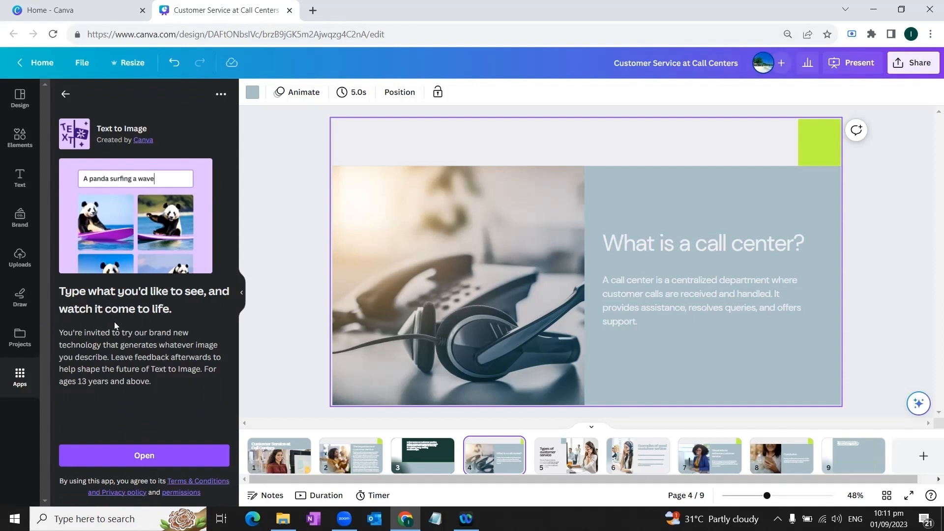
{"action": "left_click", "coordinate": [143, 457]}
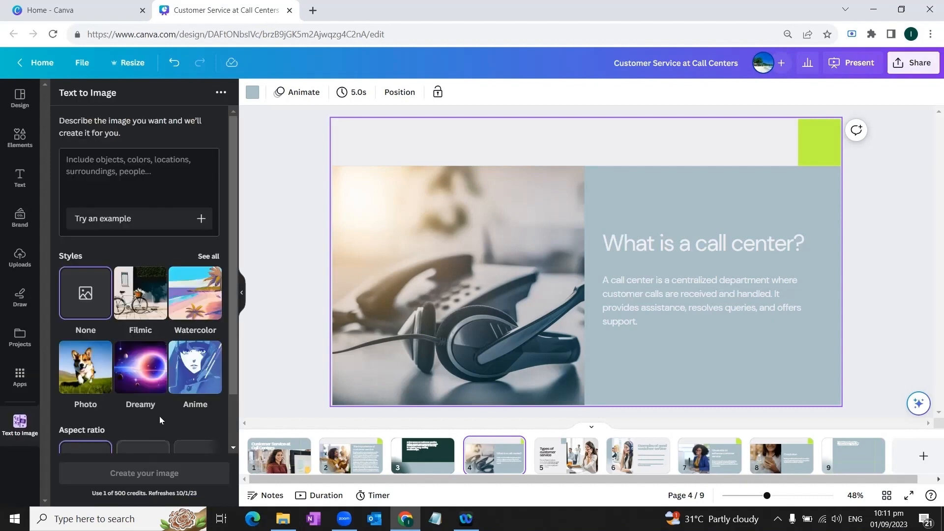
Step: Generate images from the prompt "a call center agent handling an angry customer" and create a second set from the same prompt
{"action": "left_click", "coordinate": [181, 228]}
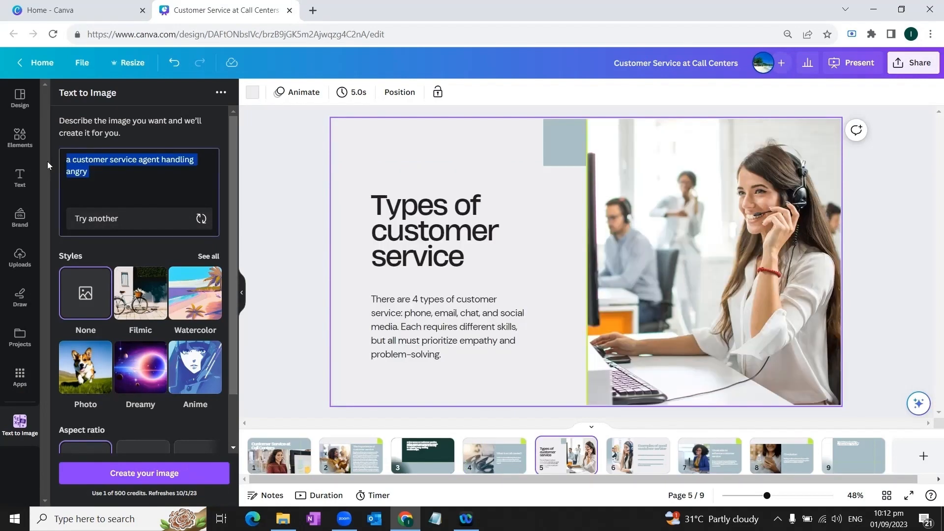
{"action": "key", "text": "BackSpace"}
{"action": "type", "text": "a c"}
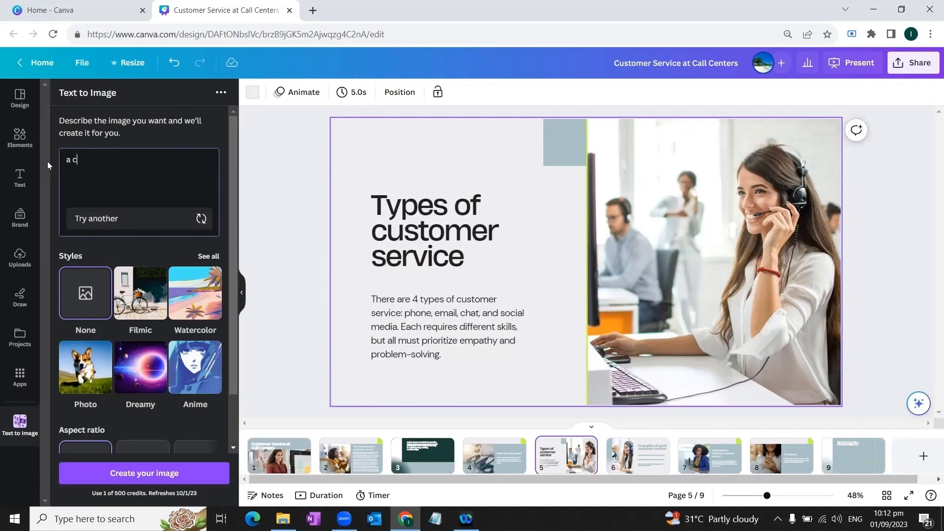
{"action": "type", "text": "alll"}
{"action": "key", "text": "BackSpace"}
{"action": "type", "text": "center agent handling an angry customer"}
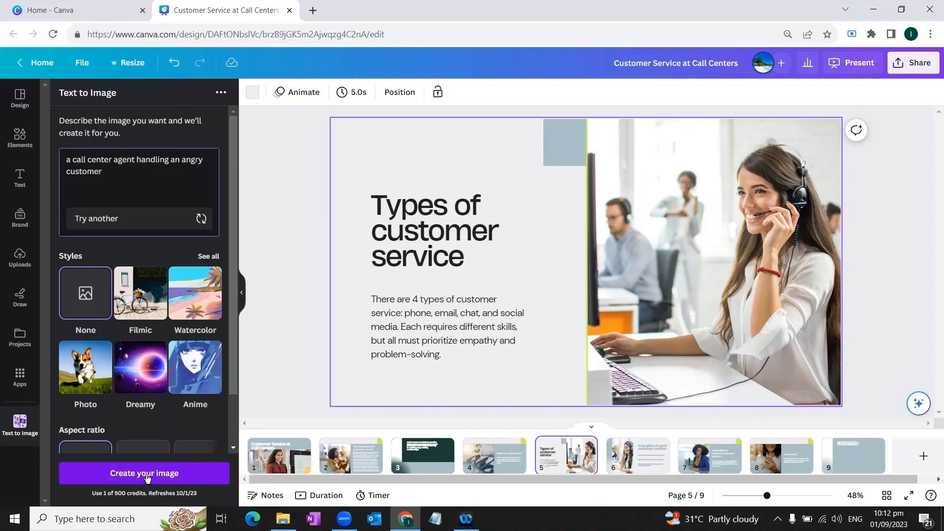
{"action": "left_click", "coordinate": [147, 477]}
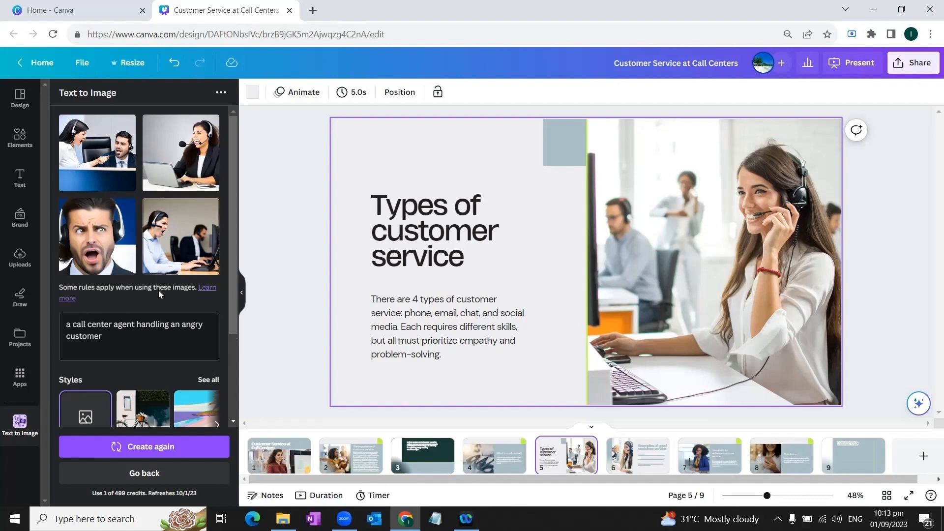
{"action": "left_click", "coordinate": [126, 460]}
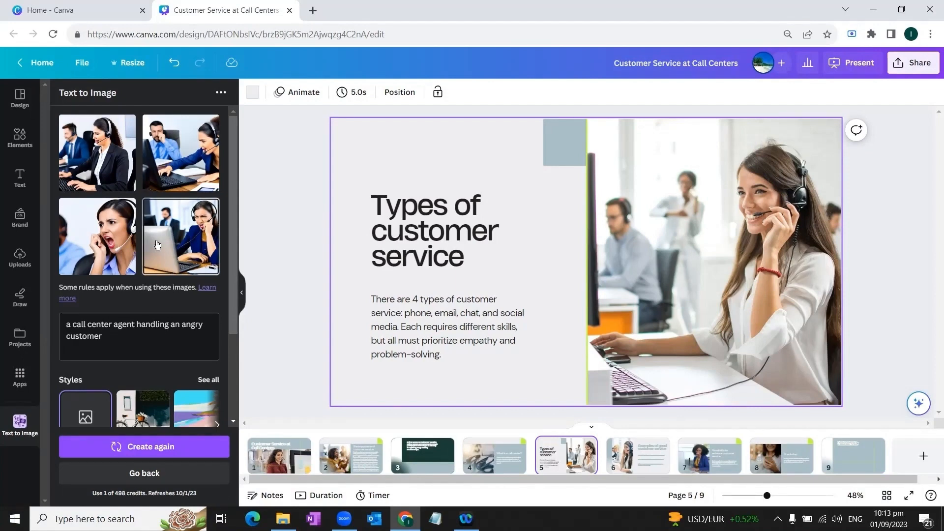
Step: Replace the photo on slide 5 with the generated laptop image, and replace that with the one of the agent in a black suit
{"action": "left_click_drag", "start_coordinate": [170, 249], "coordinate": [616, 186]}
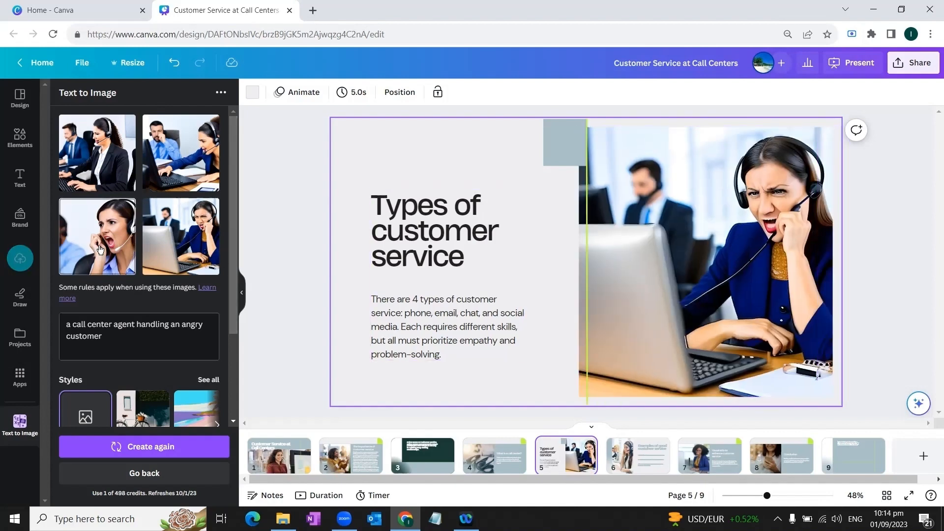
{"action": "left_click_drag", "start_coordinate": [104, 169], "coordinate": [605, 197]}
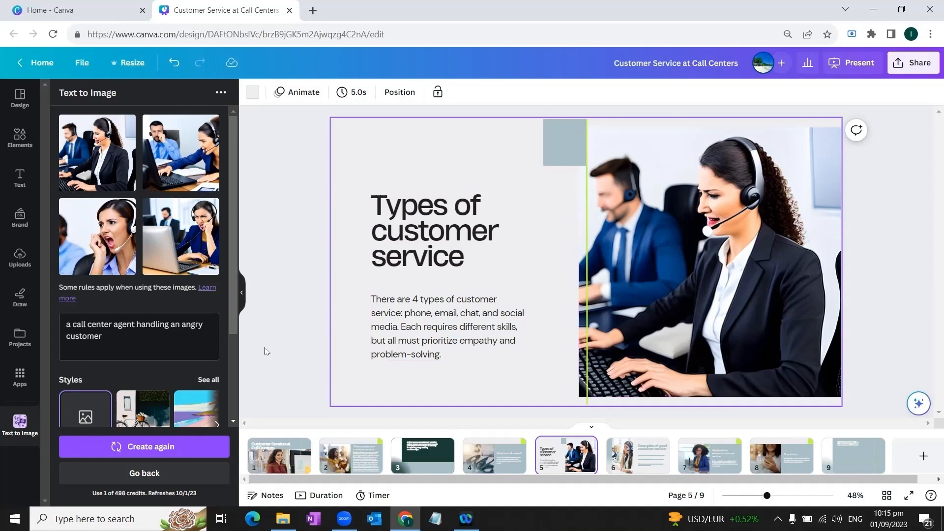
Step: Search the presentation templates for "customer service at call cent"
{"action": "left_click", "coordinate": [16, 100]}
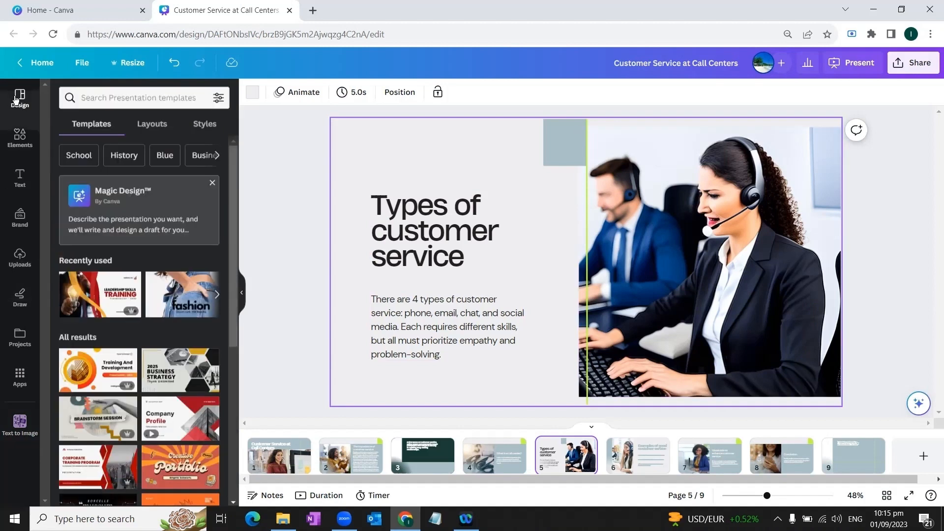
{"action": "left_click", "coordinate": [142, 99]}
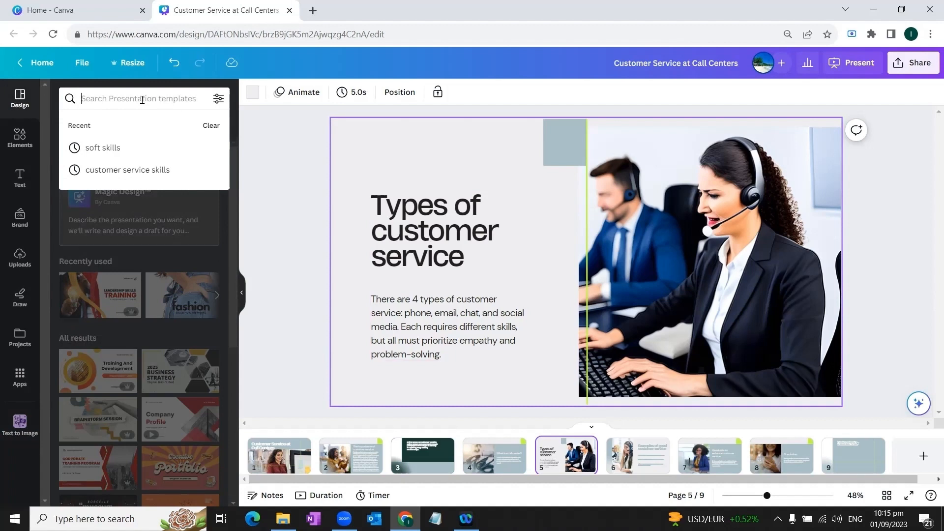
{"action": "type", "text": "customer s"}
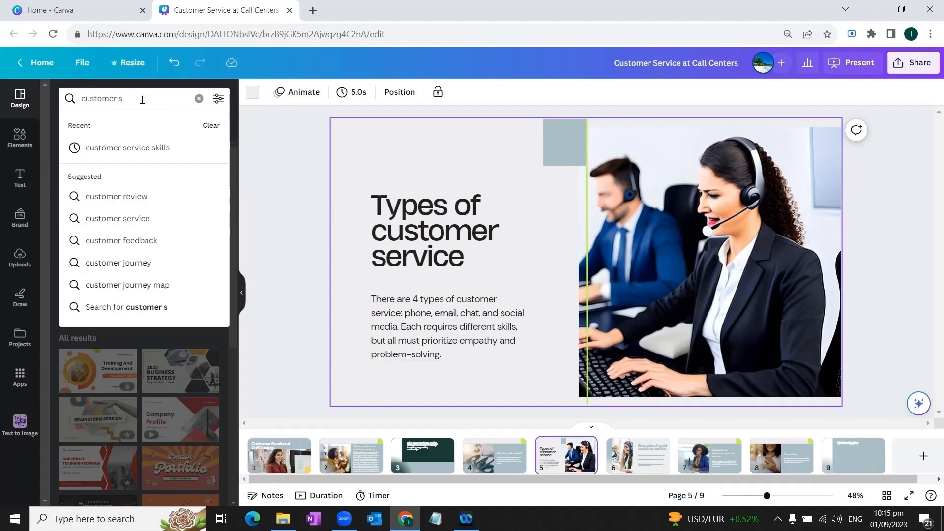
{"action": "type", "text": "ervice at call cen"}
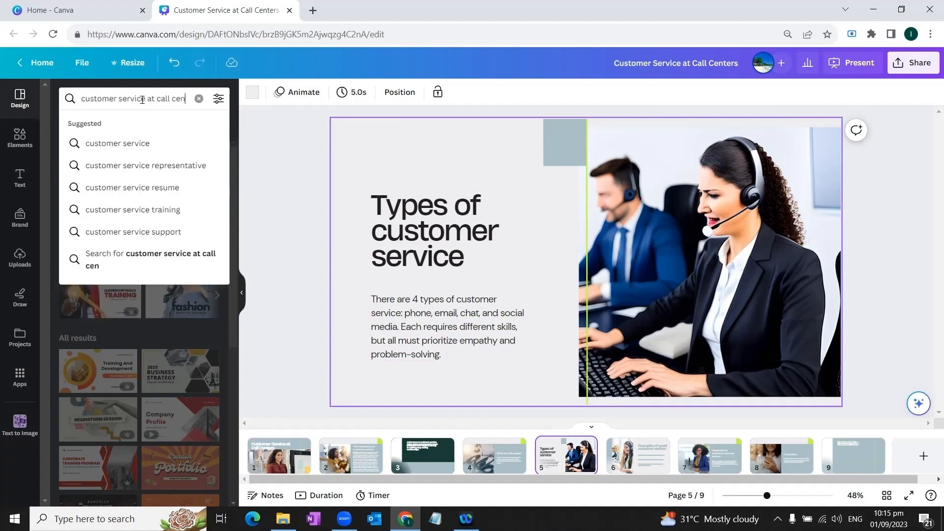
{"action": "type", "text": "t"}
{"action": "key", "text": "Return"}
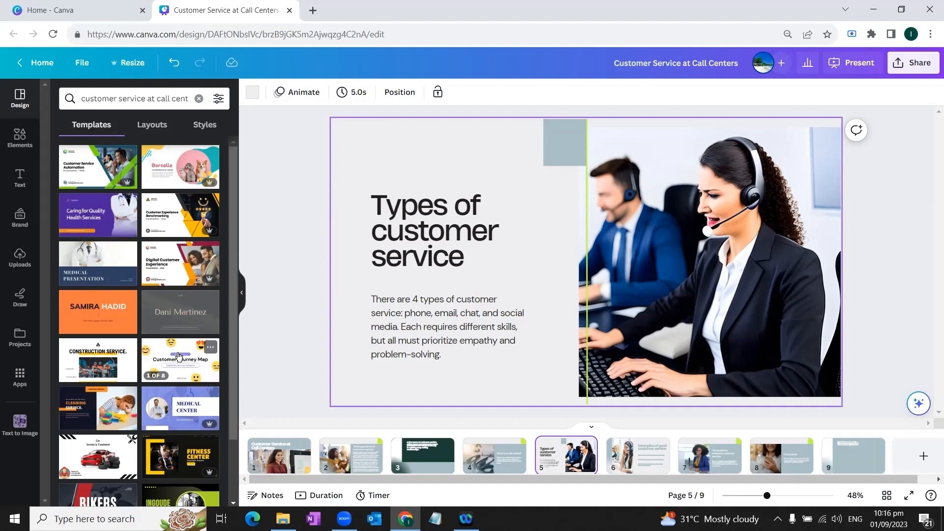
Step: Add the Customer Service Automation template's "Solve Customer Problem's Solution" page as a new slide and place it ahead of "Examples of good customer service"
{"action": "left_click", "coordinate": [113, 159]}
{"action": "scroll", "coordinate": [149, 366], "scroll_direction": "down", "scroll_amount": 2}
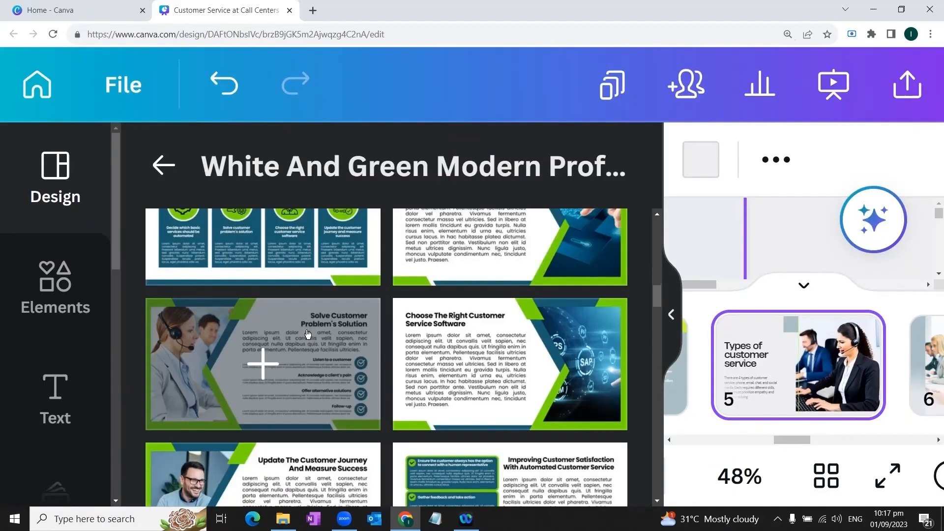
{"action": "left_click", "coordinate": [263, 365]}
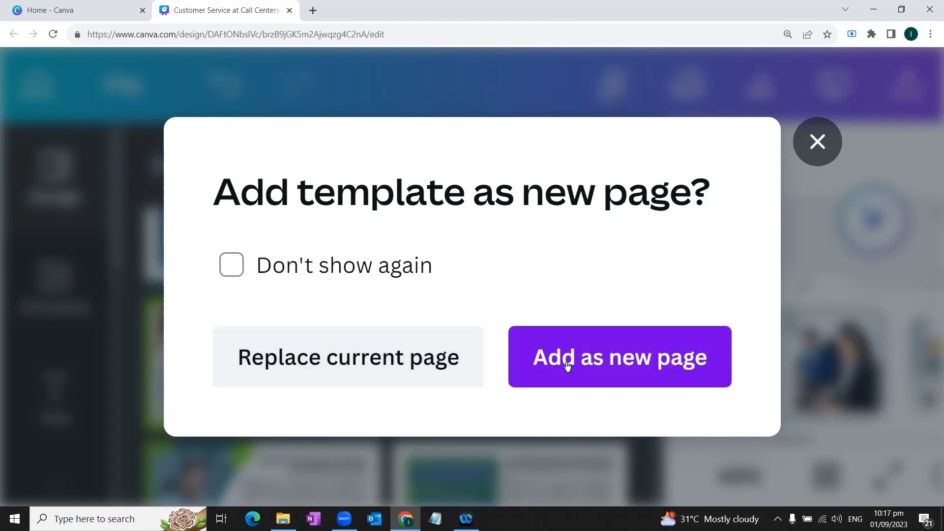
{"action": "left_click", "coordinate": [610, 366]}
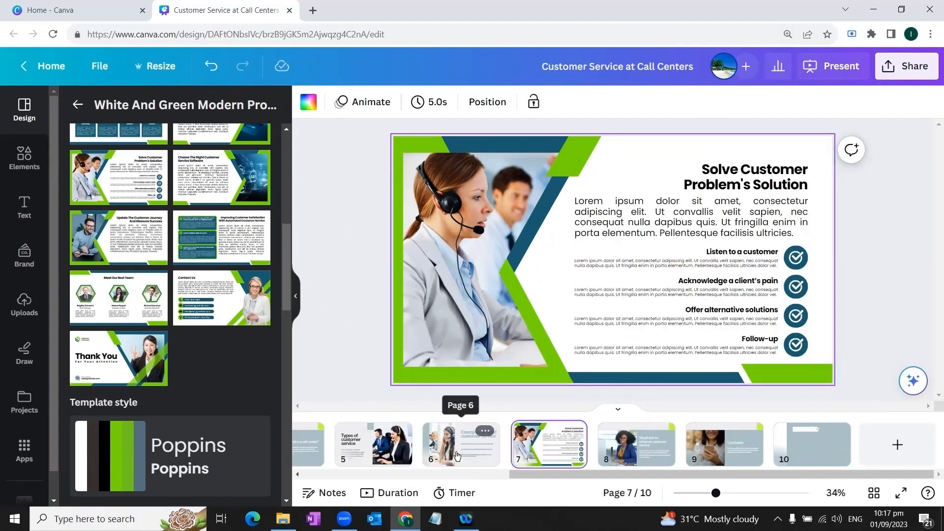
{"action": "left_click_drag", "start_coordinate": [456, 456], "coordinate": [575, 445]}
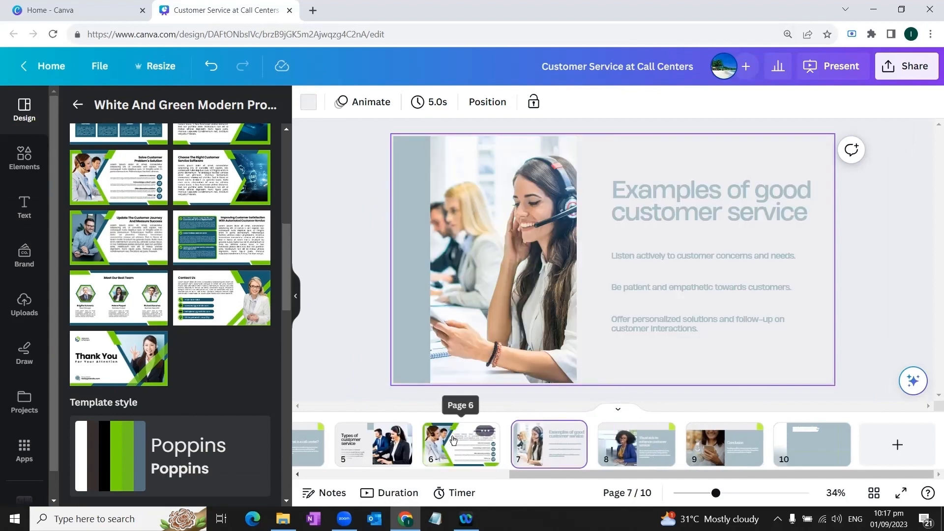
{"action": "left_click_drag", "start_coordinate": [453, 441], "coordinate": [570, 442]}
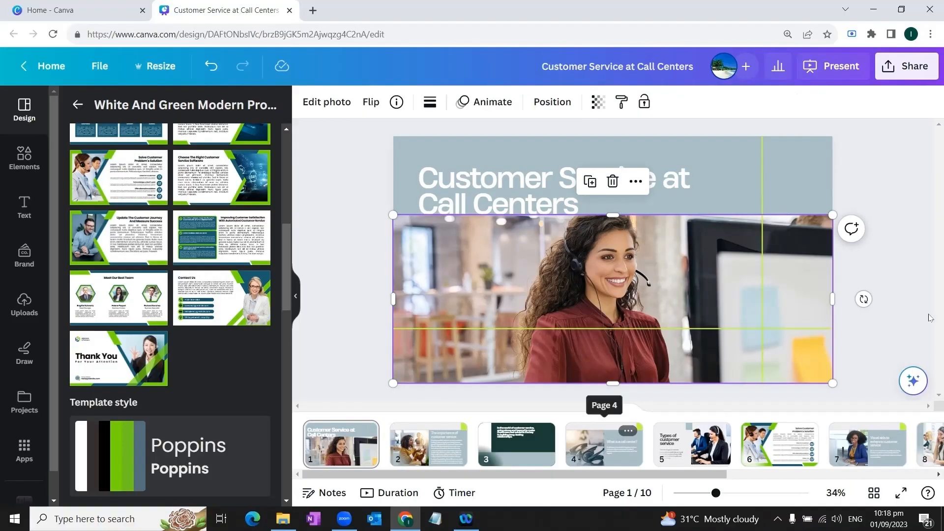
Step: Open the animation options for the photo on slide 1 and look through the Basic and Exaggerate photo animations
{"action": "left_click", "coordinate": [928, 315]}
{"action": "left_click", "coordinate": [584, 348]}
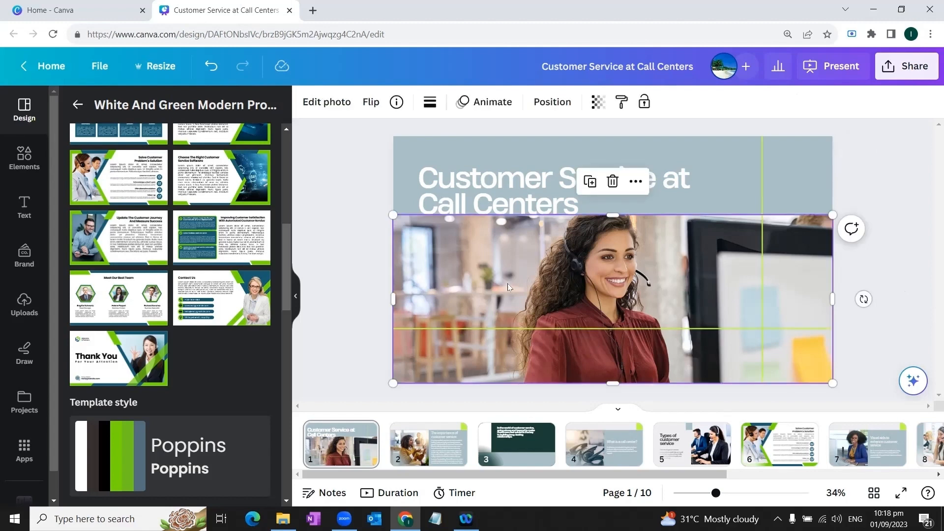
{"action": "left_click", "coordinate": [489, 104]}
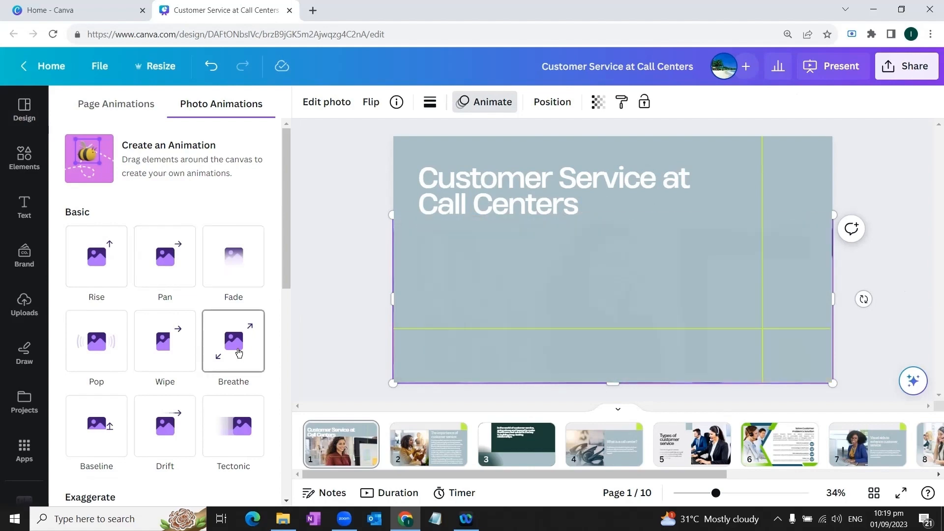
{"action": "scroll", "coordinate": [81, 442], "scroll_direction": "down", "scroll_amount": 2}
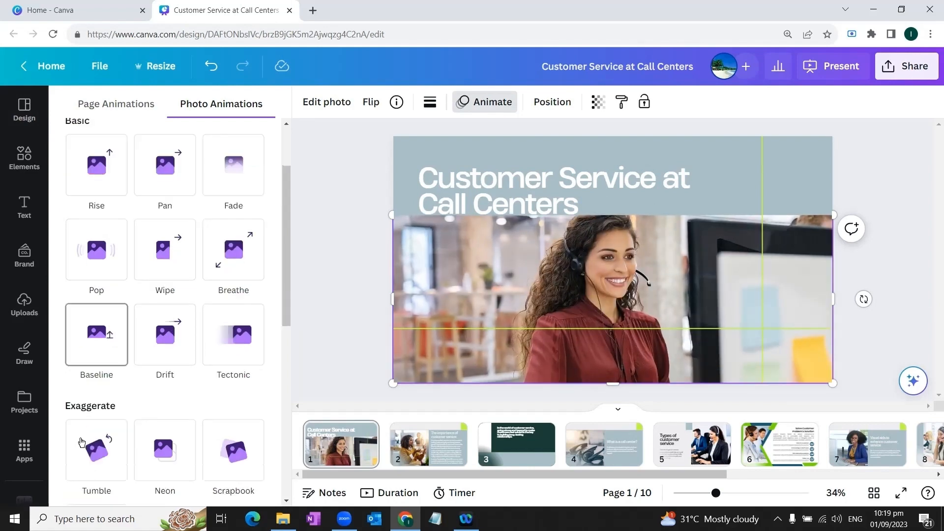
{"action": "scroll", "coordinate": [82, 441], "scroll_direction": "down", "scroll_amount": 2}
{"action": "scroll", "coordinate": [286, 248], "scroll_direction": "up", "scroll_amount": 3}
{"action": "scroll", "coordinate": [284, 251], "scroll_direction": "down", "scroll_amount": 1}
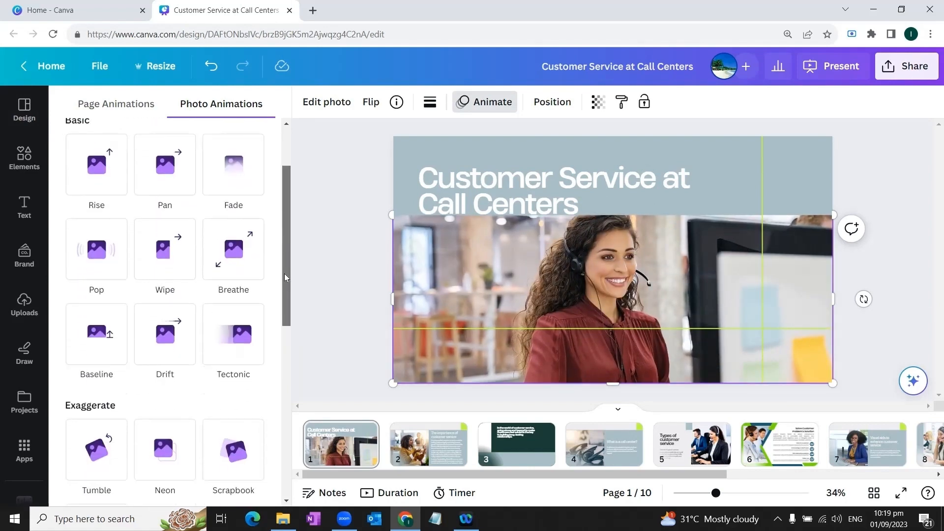
{"action": "left_click_drag", "start_coordinate": [285, 277], "coordinate": [289, 322]}
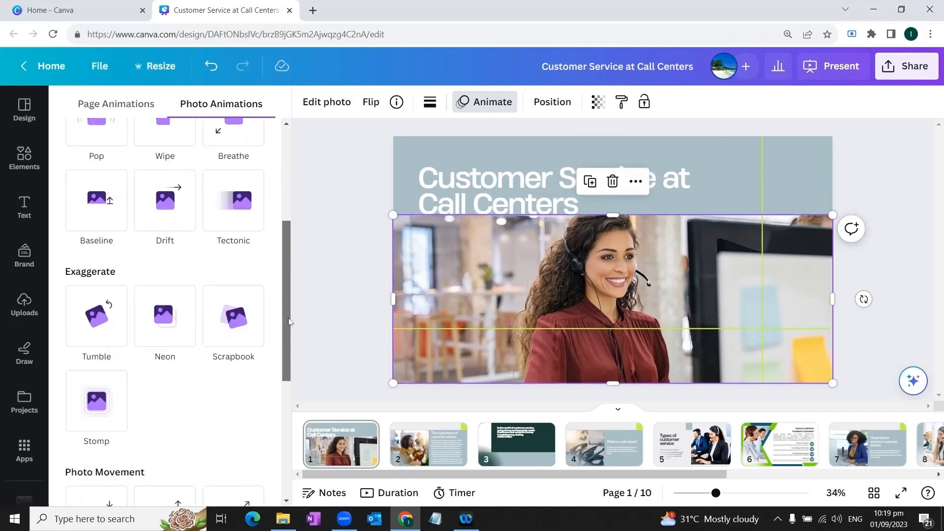
Step: Preview the Tumble, Neon and Scrapbook animations and apply Stomp to the photo on slide 1
{"action": "left_click", "coordinate": [104, 323]}
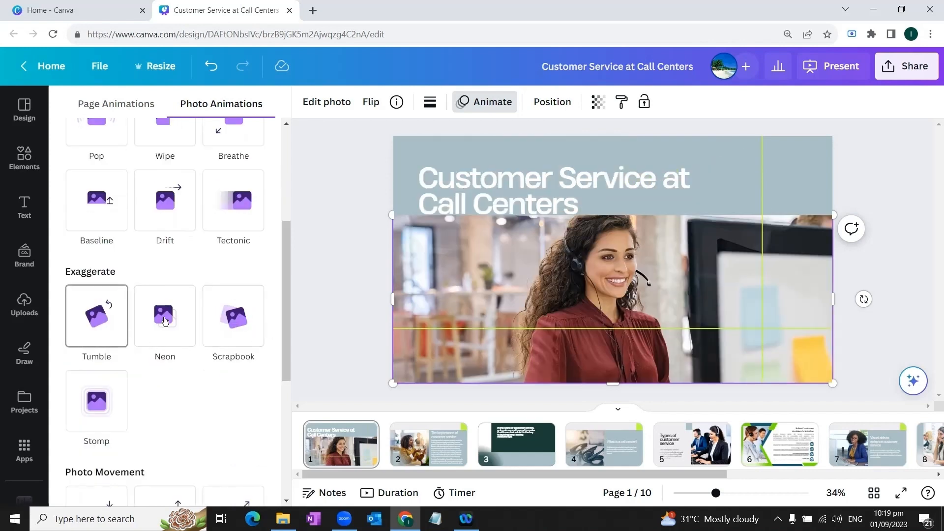
{"action": "left_click", "coordinate": [165, 321]}
{"action": "left_click", "coordinate": [214, 321]}
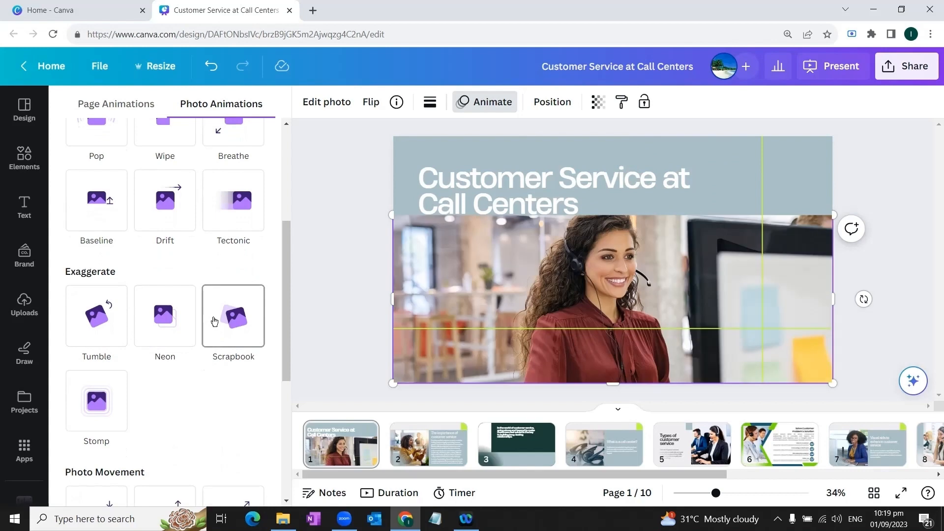
{"action": "left_click", "coordinate": [92, 404]}
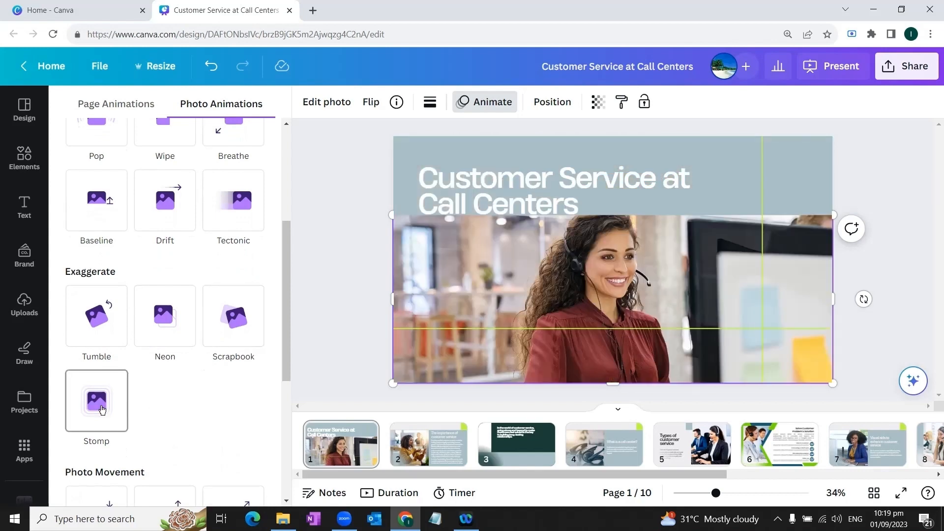
{"action": "left_click", "coordinate": [102, 409]}
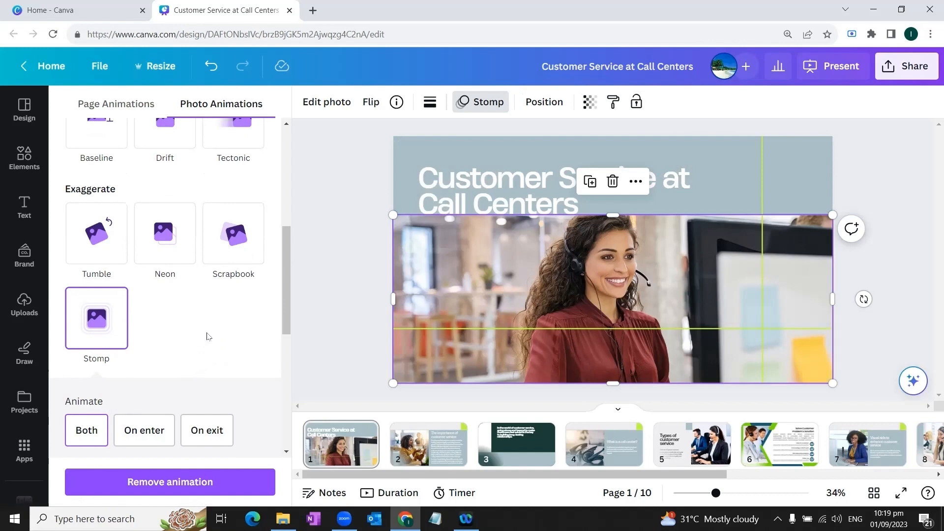
{"action": "scroll", "coordinate": [207, 329], "scroll_direction": "down", "scroll_amount": 4}
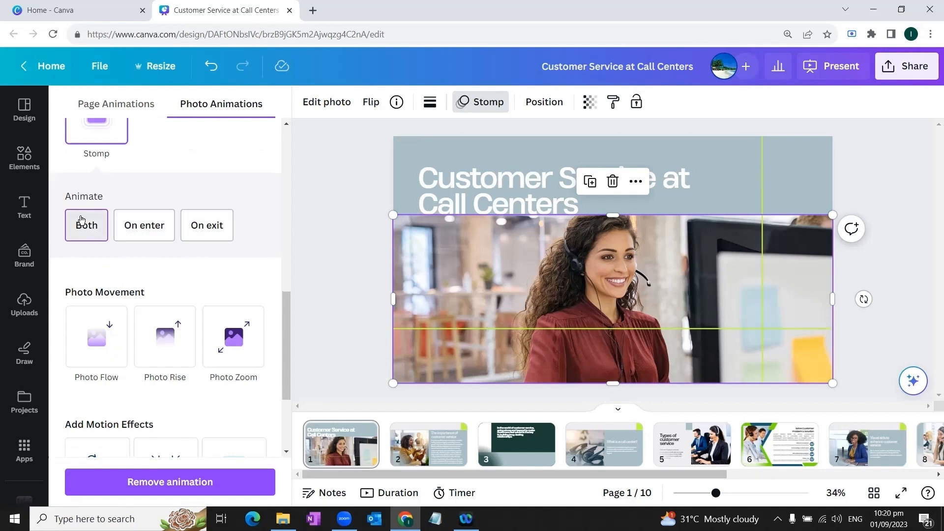
{"action": "scroll", "coordinate": [288, 317], "scroll_direction": "down", "scroll_amount": 1}
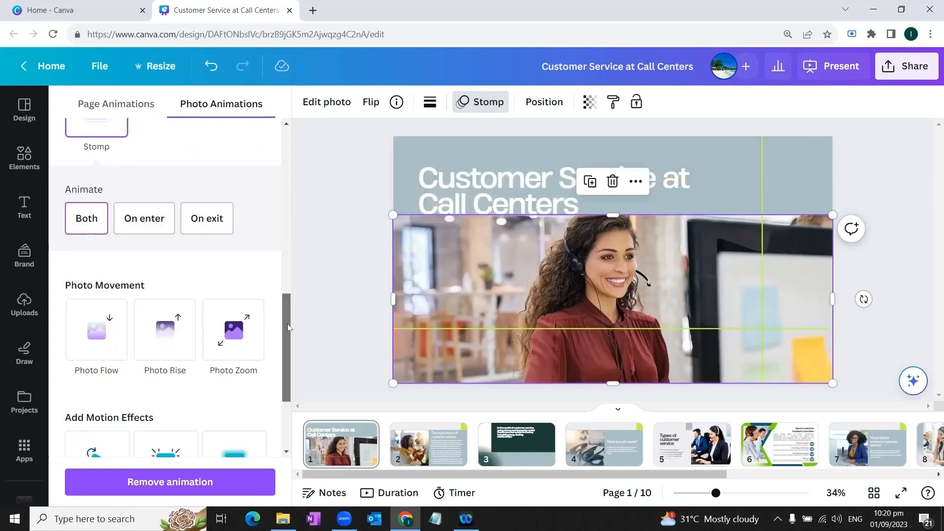
{"action": "scroll", "coordinate": [288, 326], "scroll_direction": "down", "scroll_amount": 2}
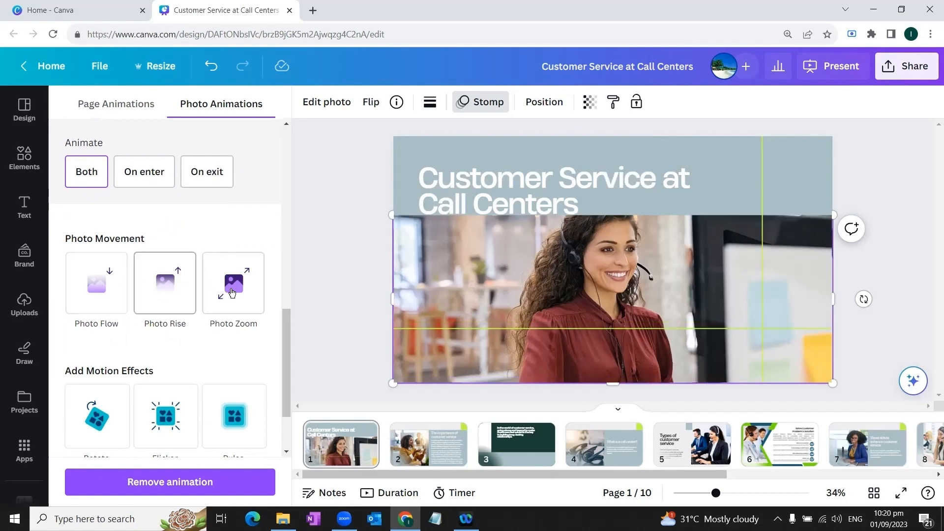
{"action": "left_click", "coordinate": [675, 308]}
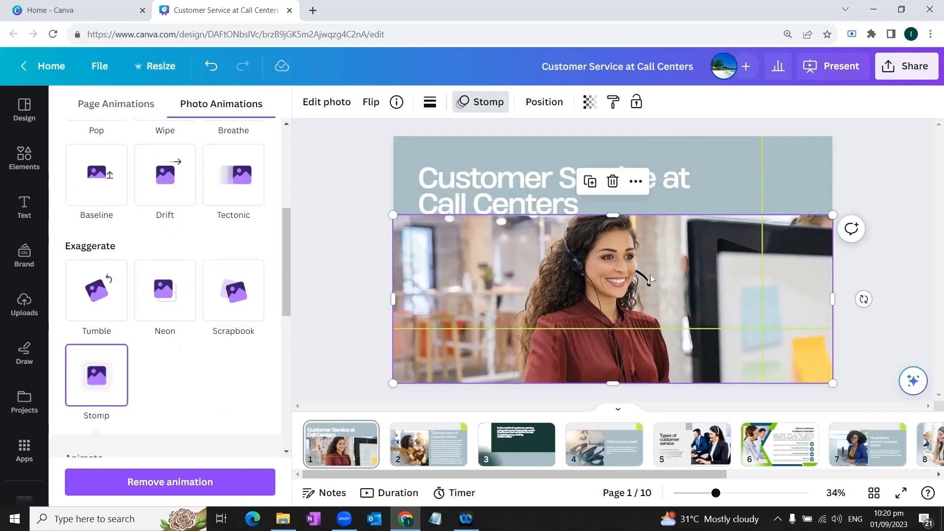
Step: Apply the Pop text animation to the "Customer Service at Call Centers" heading on slide 1
{"action": "left_click", "coordinate": [494, 183]}
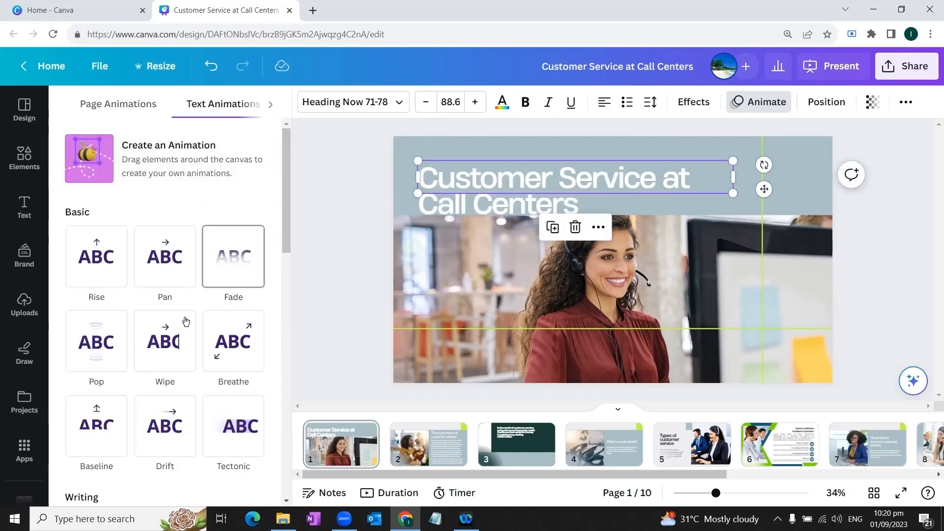
{"action": "left_click", "coordinate": [110, 341]}
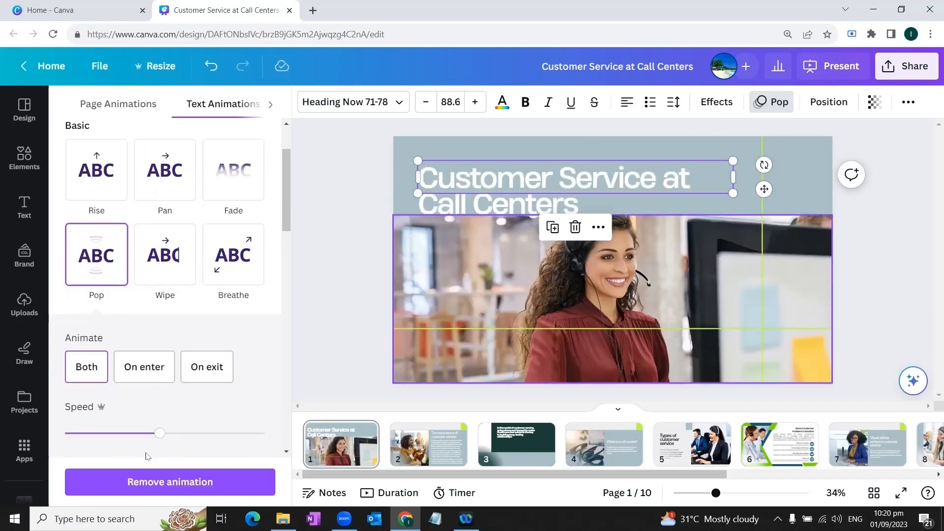
{"action": "scroll", "coordinate": [269, 379], "scroll_direction": "up", "scroll_amount": 1}
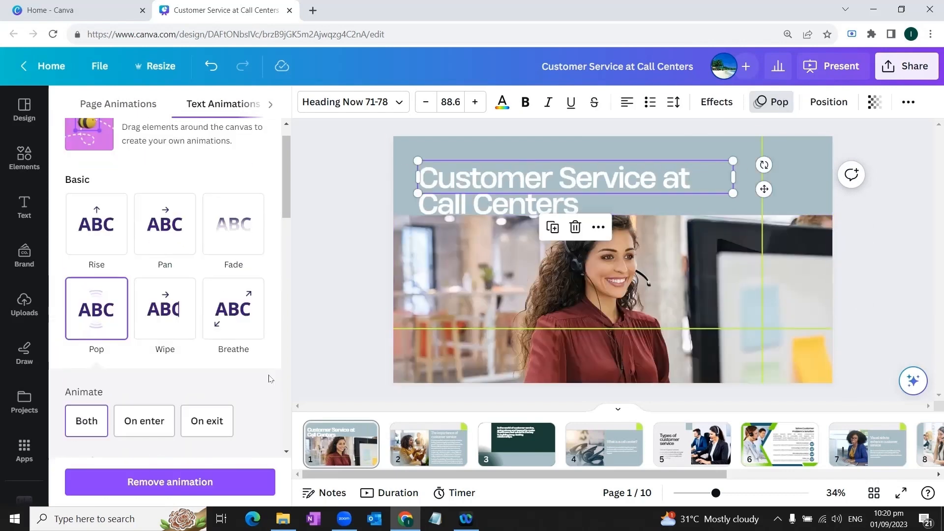
{"action": "scroll", "coordinate": [269, 378], "scroll_direction": "up", "scroll_amount": 1}
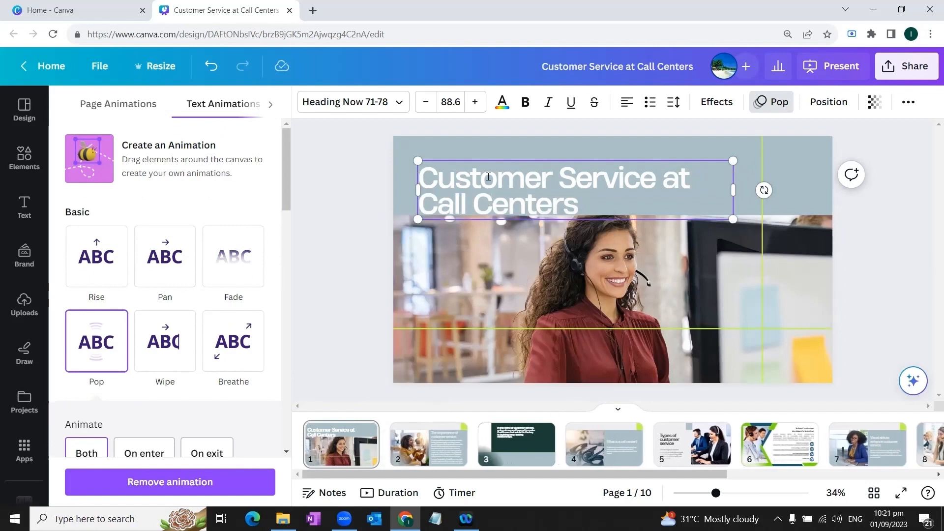
Step: Try the Neon, Echo and Outline text effects on the slide 1 heading
{"action": "left_click", "coordinate": [710, 105]}
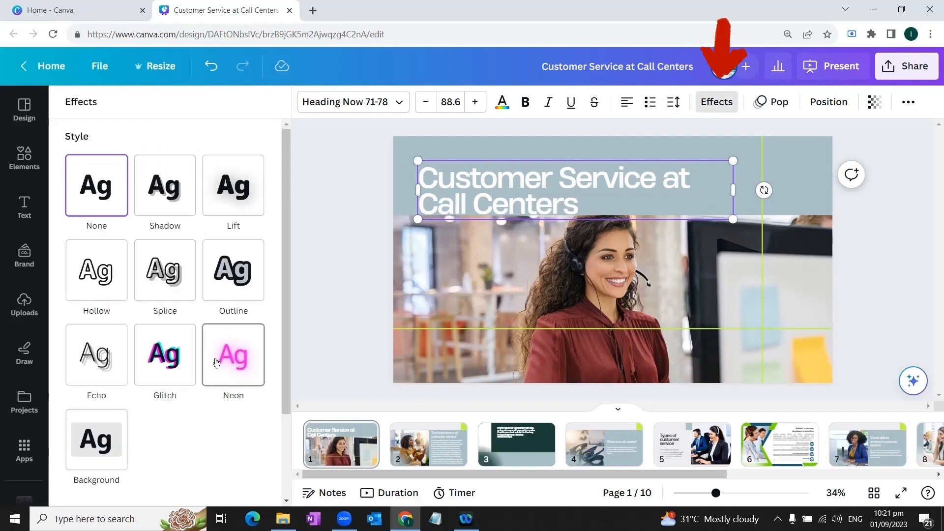
{"action": "left_click", "coordinate": [241, 355]}
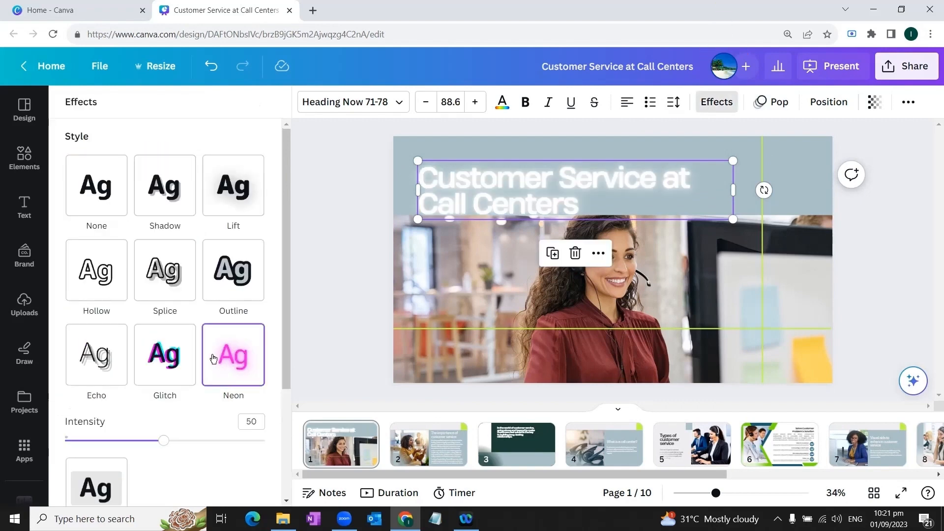
{"action": "left_click", "coordinate": [103, 364]}
{"action": "left_click", "coordinate": [229, 278]}
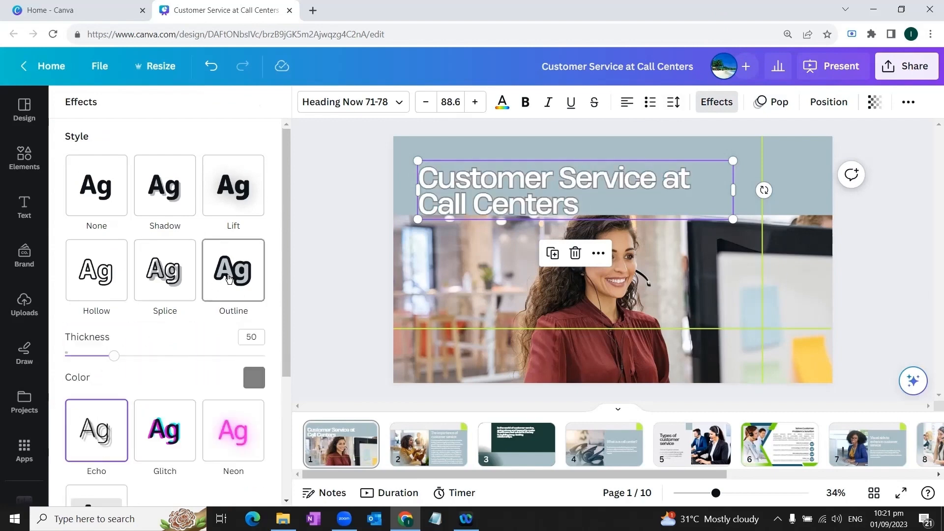
Step: Apply the Background text effect to the slide 1 heading, try white, and set its color to the darker green from the document colors
{"action": "scroll", "coordinate": [84, 328], "scroll_direction": "down", "scroll_amount": 4}
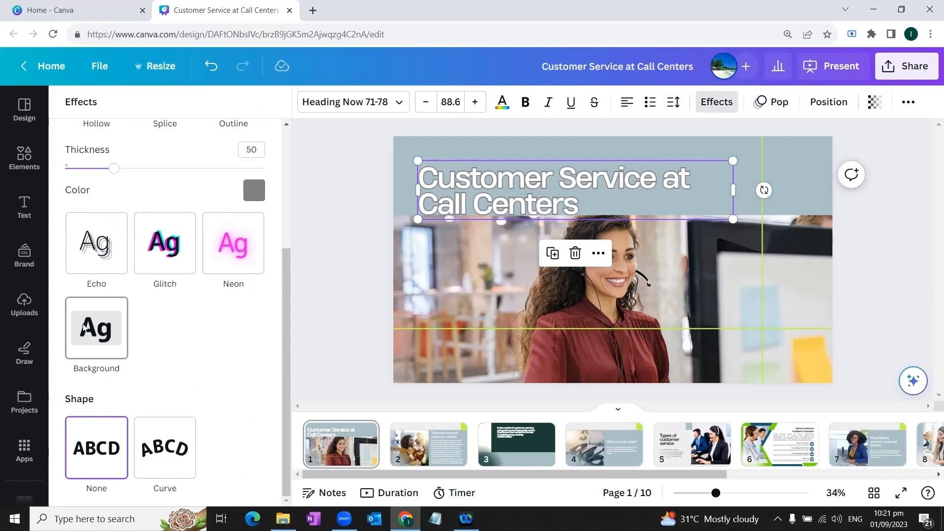
{"action": "left_click", "coordinate": [85, 328]}
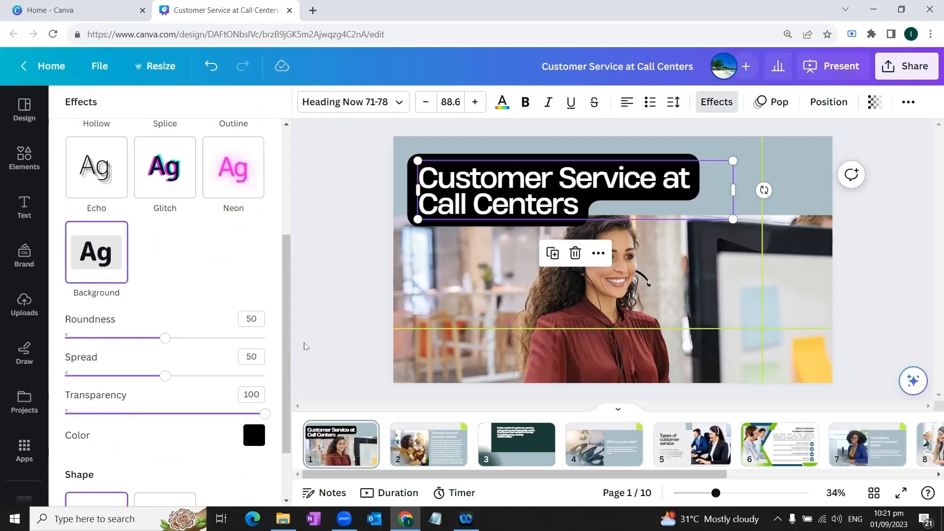
{"action": "left_click", "coordinate": [255, 434]}
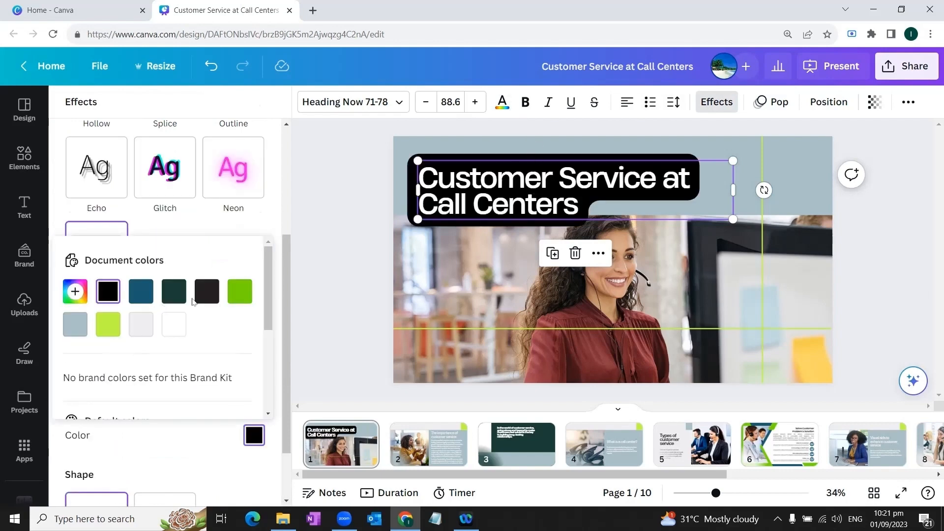
{"action": "left_click", "coordinate": [177, 324]}
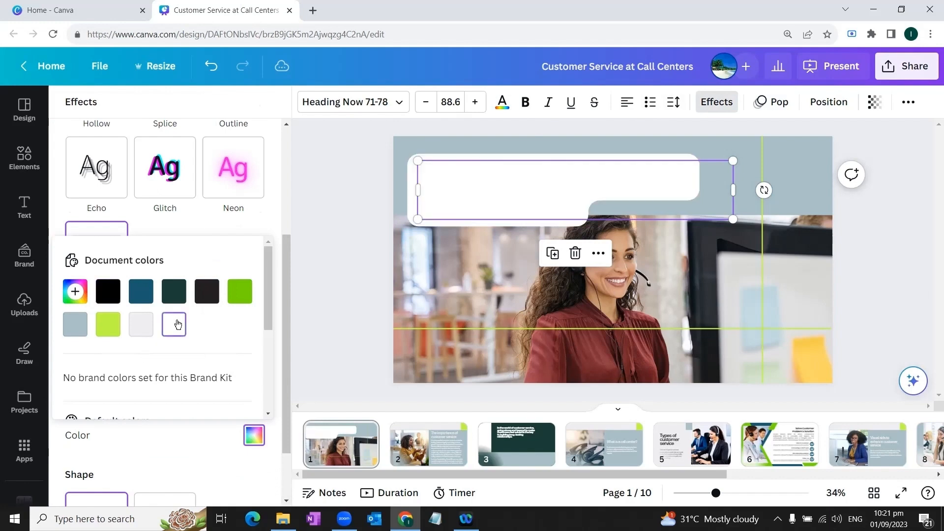
{"action": "left_click", "coordinate": [240, 290]}
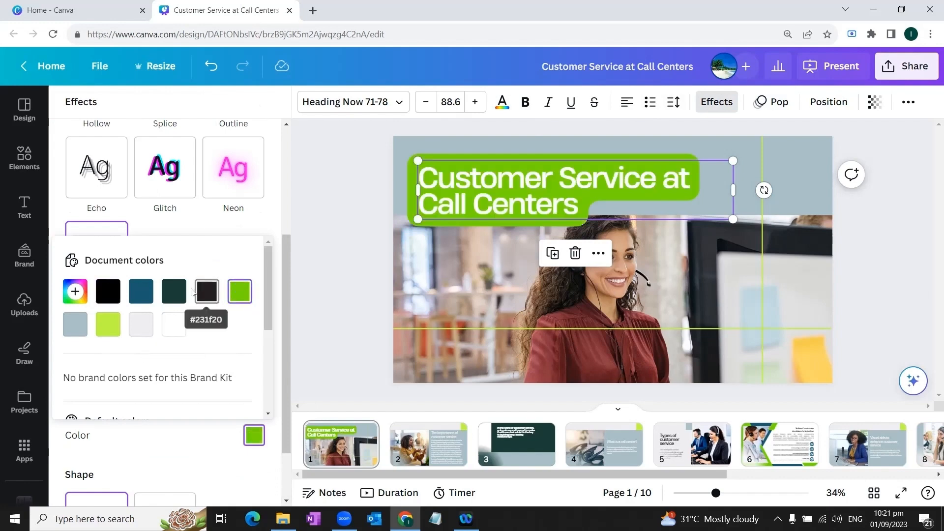
Step: Try the dark green document color for the slide 1 heading's Background effect and set it to dark blue
{"action": "left_click", "coordinate": [174, 291]}
{"action": "left_click", "coordinate": [149, 294]}
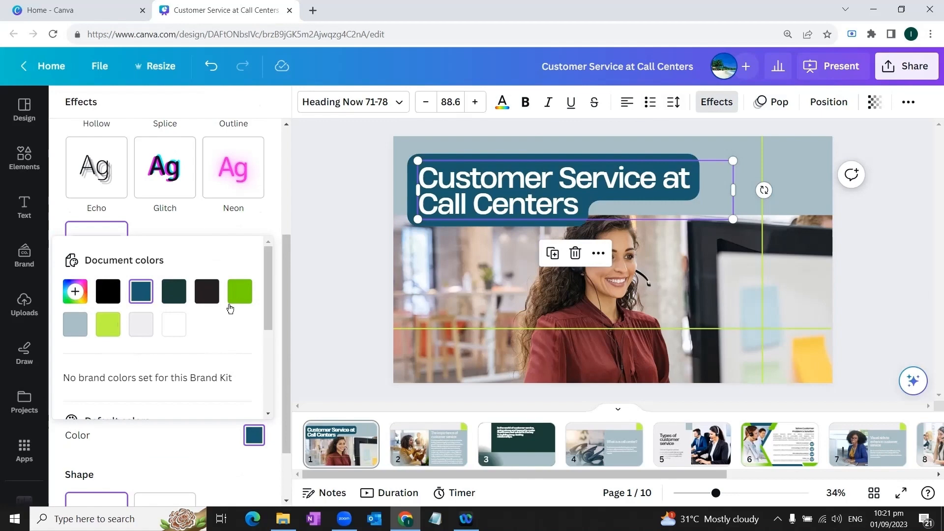
{"action": "left_click", "coordinate": [892, 179]}
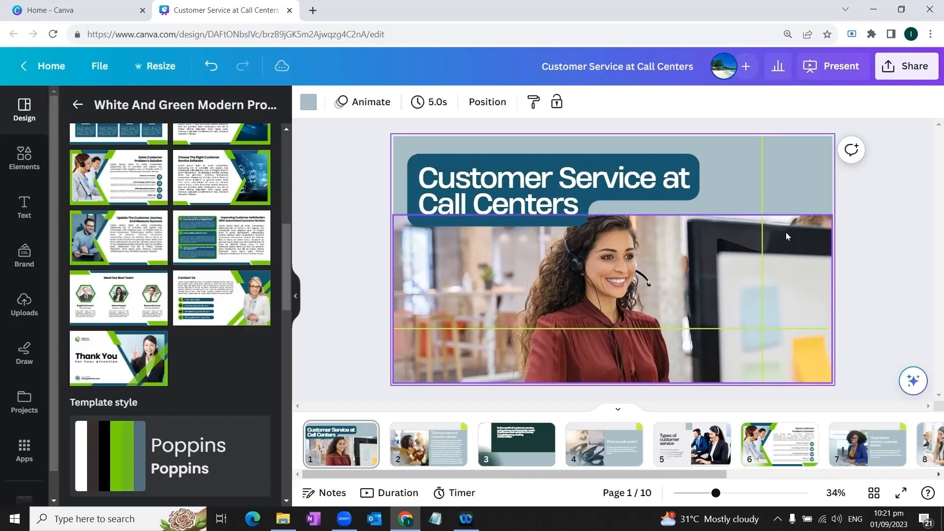
Step: Try lime green, green and dark blue as slide 1's background color and set it to the maroon photo color
{"action": "left_click", "coordinate": [307, 102]}
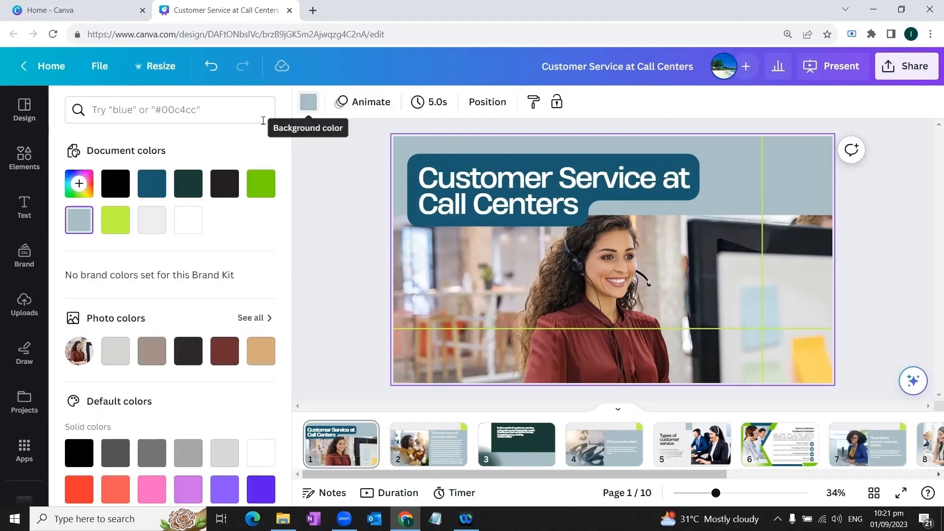
{"action": "left_click", "coordinate": [111, 229]}
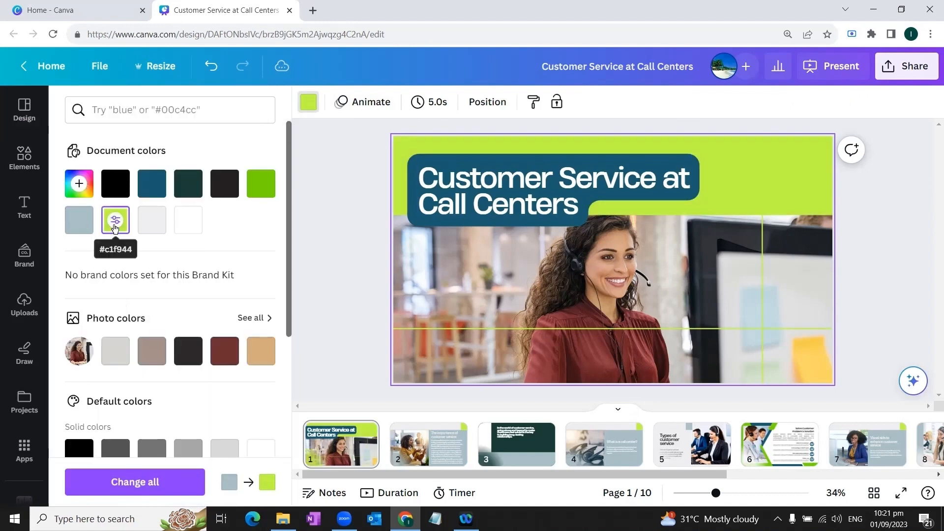
{"action": "left_click", "coordinate": [259, 183]}
{"action": "left_click", "coordinate": [158, 184]}
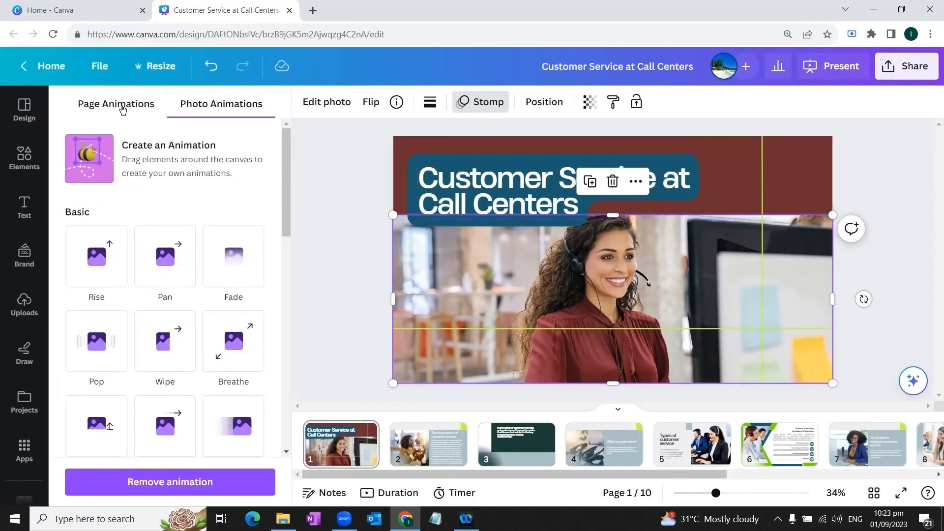
Step: Apply the Chill page animation to slide 1 and extend it to all pages
{"action": "left_click", "coordinate": [123, 109]}
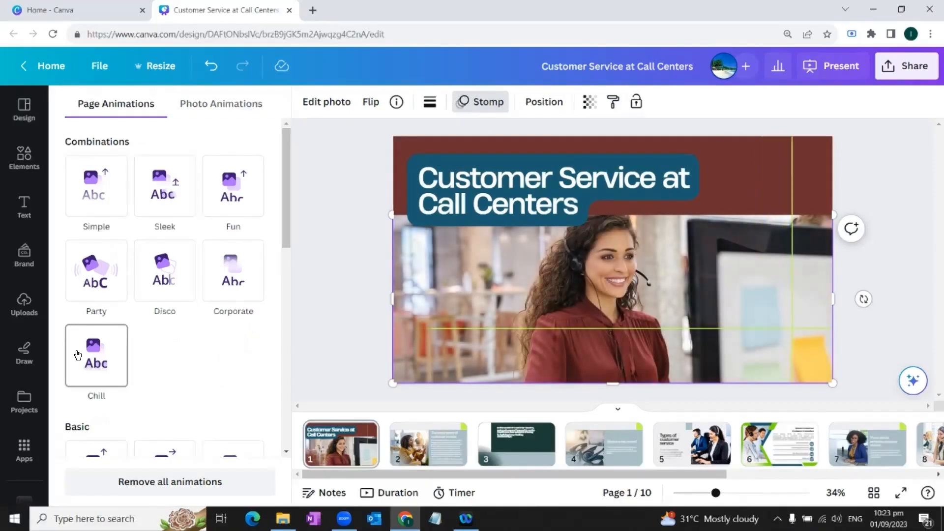
{"action": "left_click", "coordinate": [77, 354]}
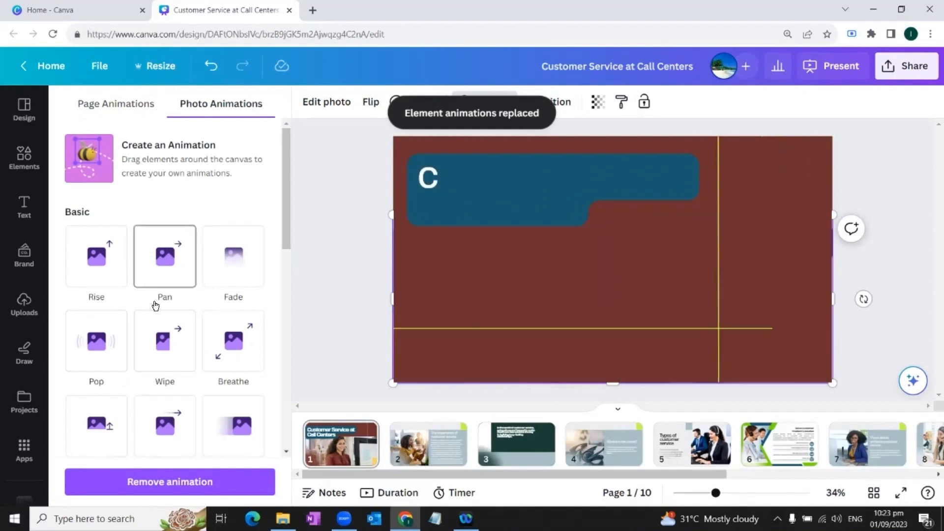
{"action": "scroll", "coordinate": [154, 306], "scroll_direction": "down", "scroll_amount": 8}
{"action": "scroll", "coordinate": [155, 305], "scroll_direction": "down", "scroll_amount": 2}
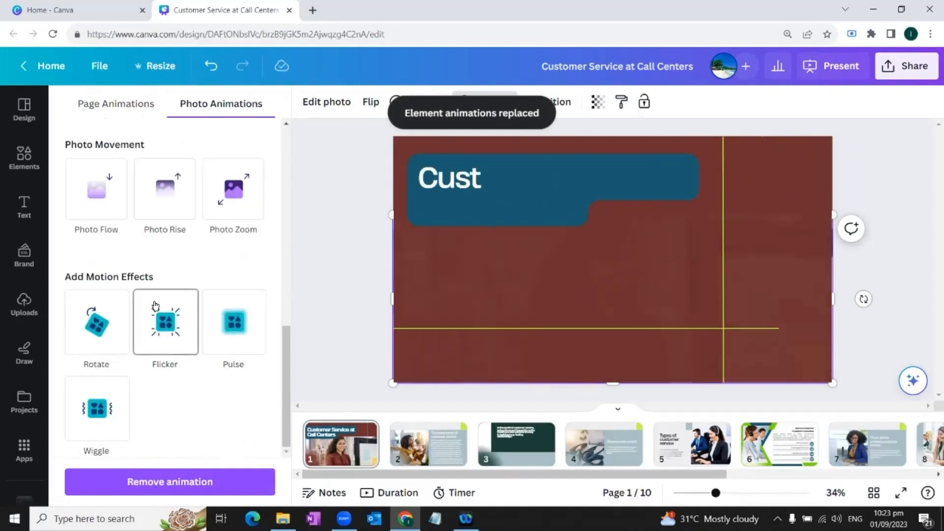
{"action": "scroll", "coordinate": [156, 306], "scroll_direction": "up", "scroll_amount": 8}
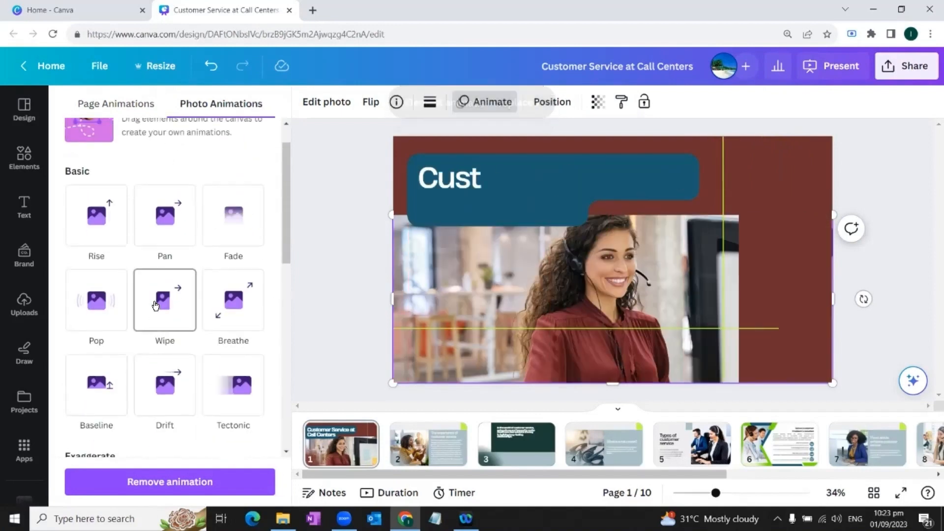
{"action": "key", "text": "Escape"}
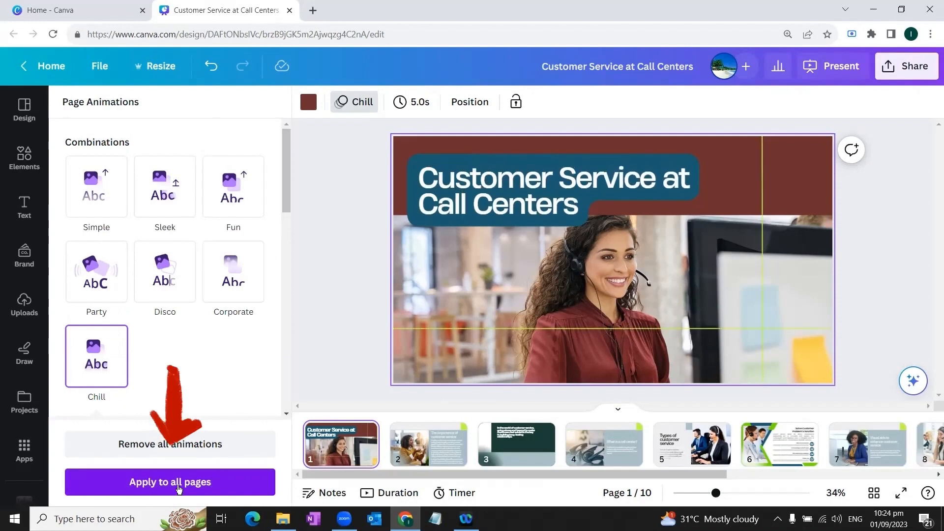
{"action": "left_click", "coordinate": [216, 481]}
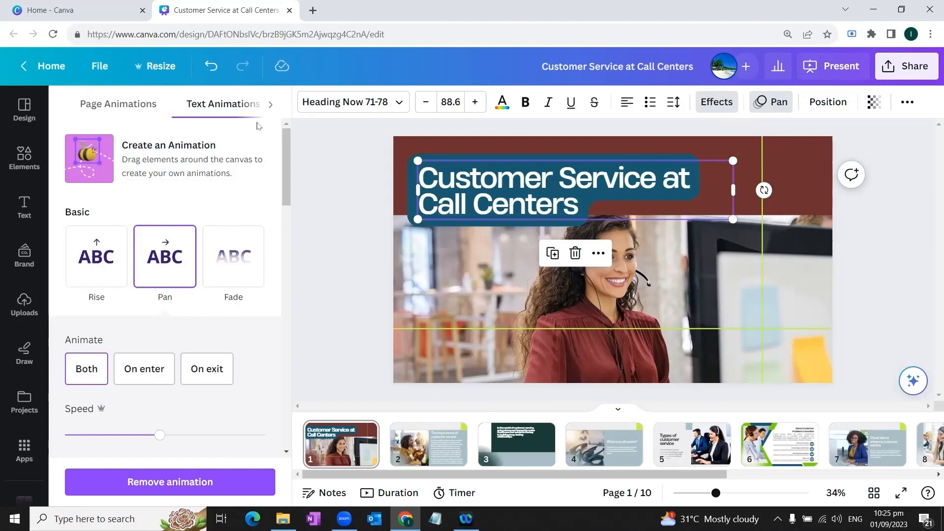
{"action": "left_click", "coordinate": [770, 101]}
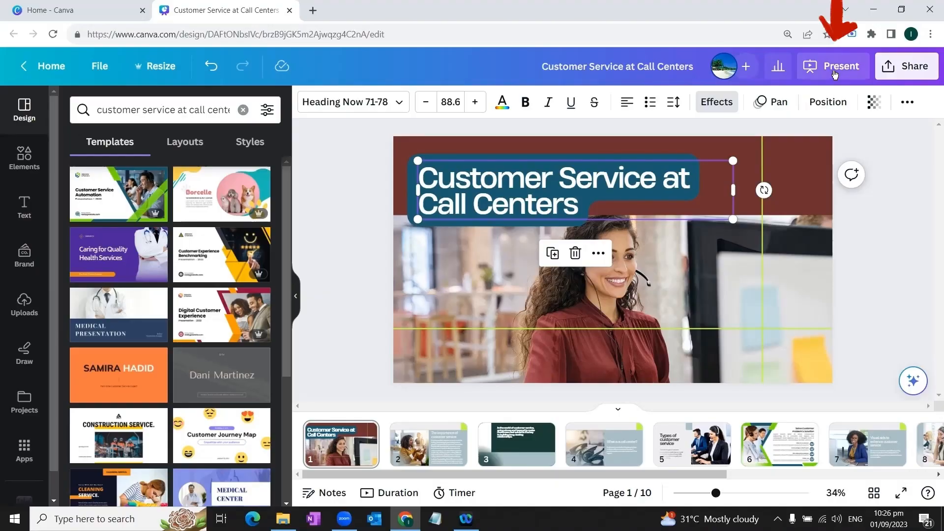
Step: Start the presentation in Presenter view and bring the presenter window in front of the audience window
{"action": "left_click", "coordinate": [834, 74]}
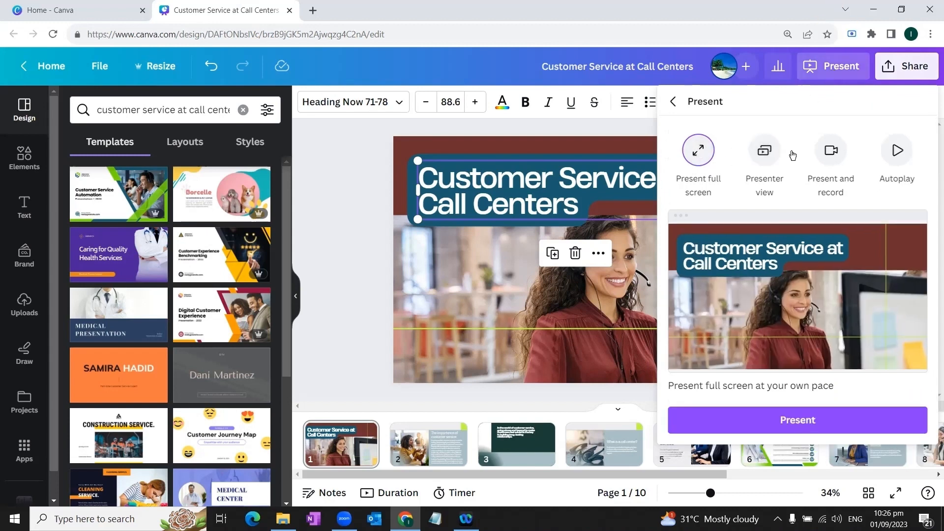
{"action": "left_click", "coordinate": [768, 158]}
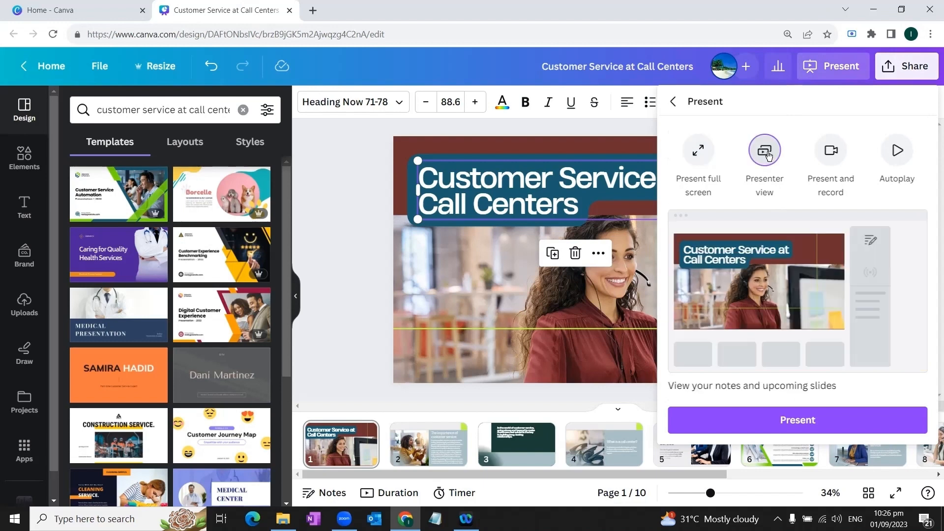
{"action": "left_click", "coordinate": [790, 422]}
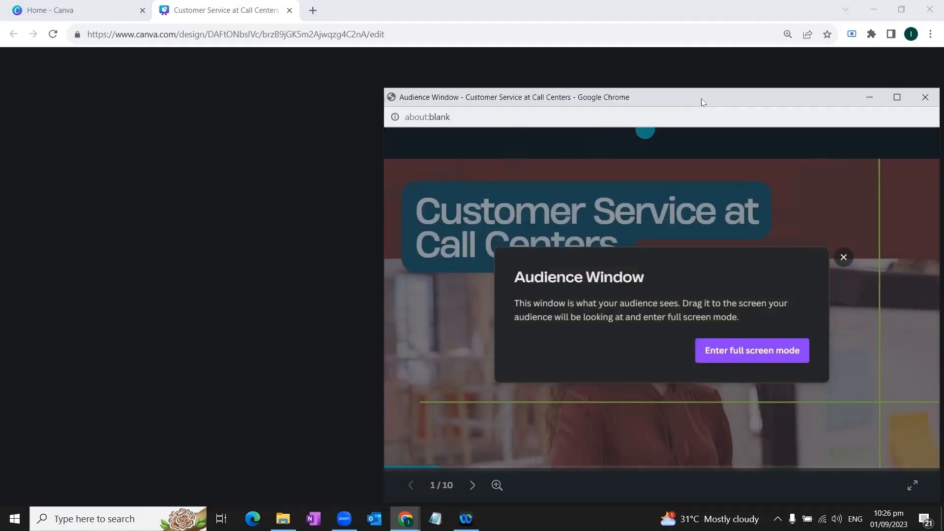
{"action": "left_click_drag", "start_coordinate": [683, 101], "coordinate": [300, 131]}
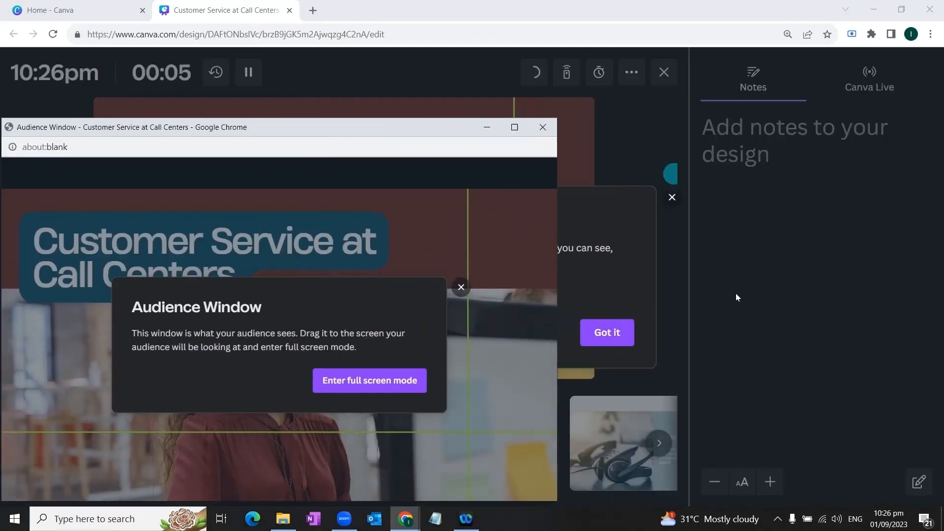
{"action": "left_click", "coordinate": [756, 157]}
{"action": "left_click", "coordinate": [756, 157]}
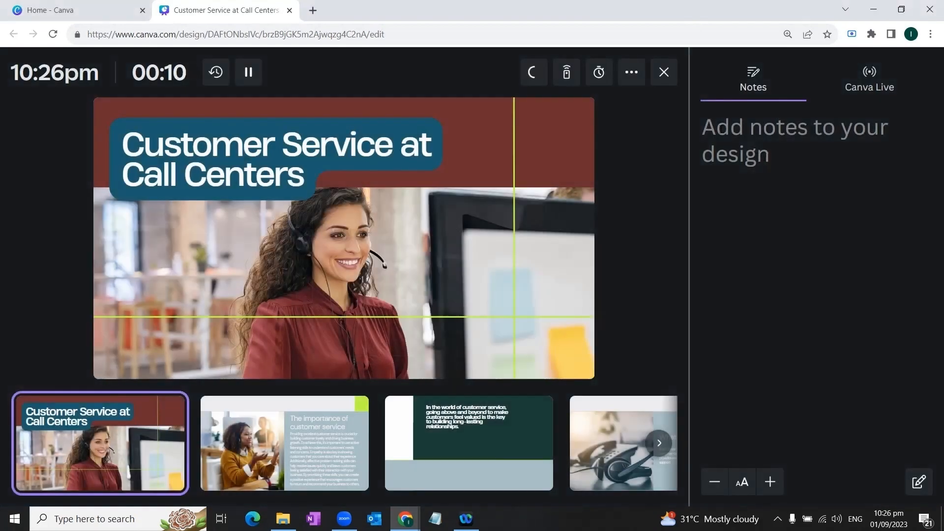
Step: Add the presenter note "have intro of the audience" to slide 1 and leave Presenter view
{"action": "left_click", "coordinate": [919, 483]}
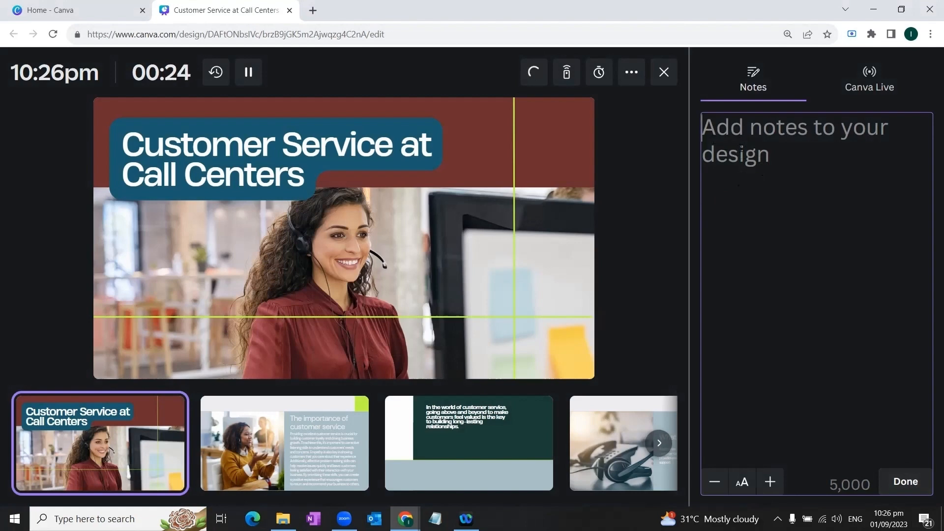
{"action": "type", "text": "have intro of the audi"}
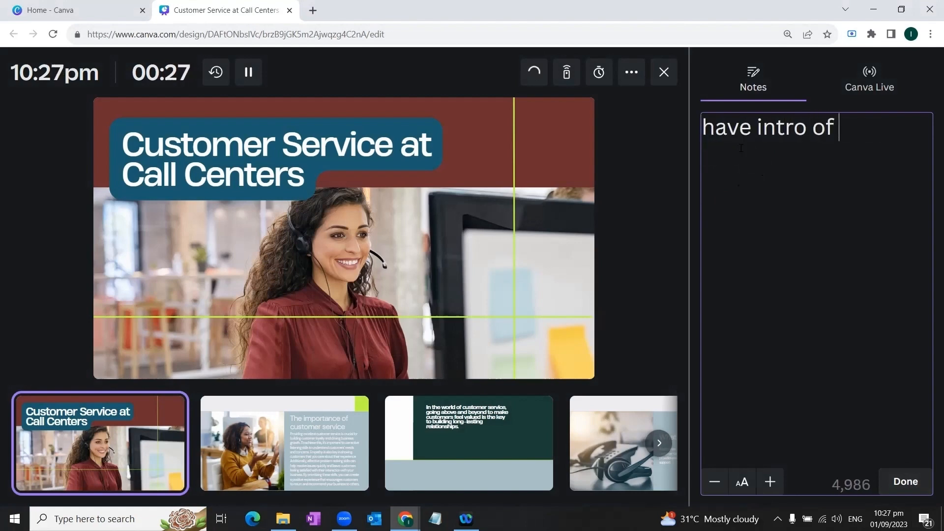
{"action": "type", "text": "ence"}
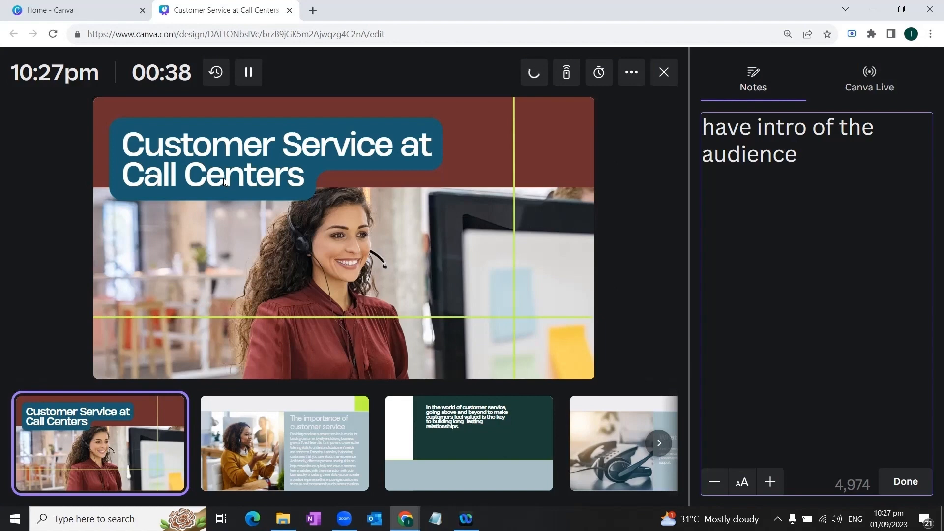
{"action": "key", "text": "Escape"}
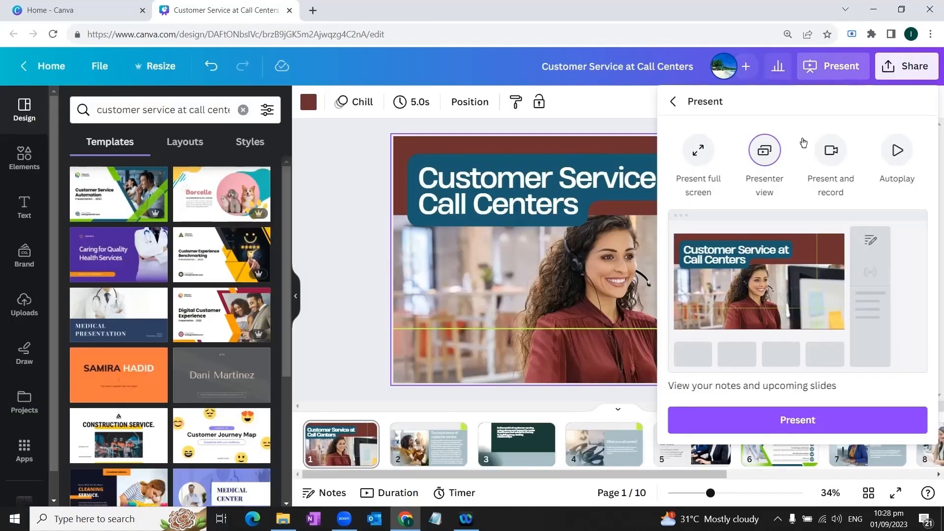
Step: Preview the Present and record option, present the slides full screen through "Types of customer service", and exit
{"action": "left_click", "coordinate": [832, 152]}
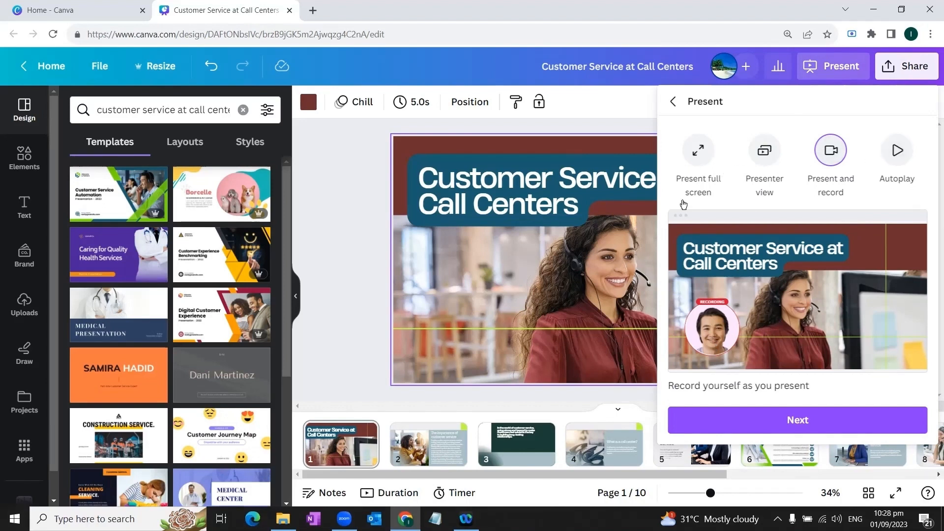
{"action": "left_click", "coordinate": [697, 149]}
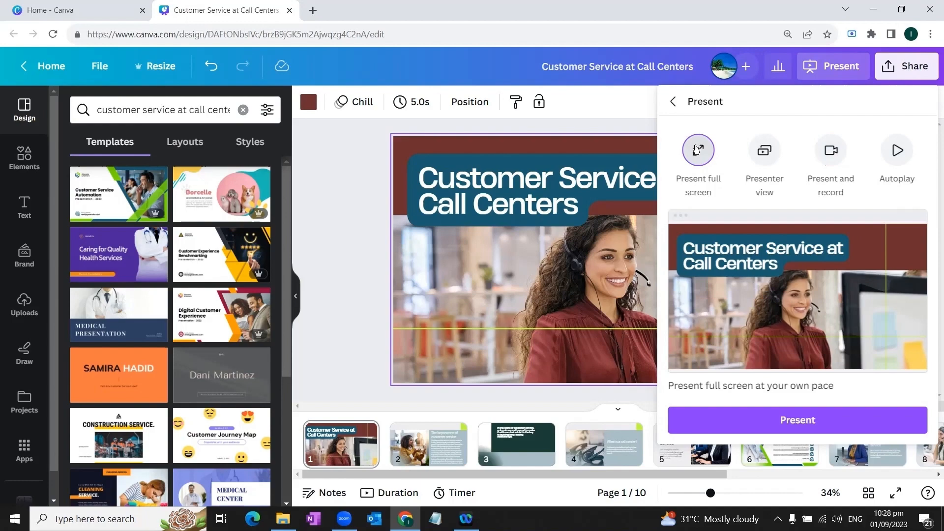
{"action": "left_click", "coordinate": [797, 420]}
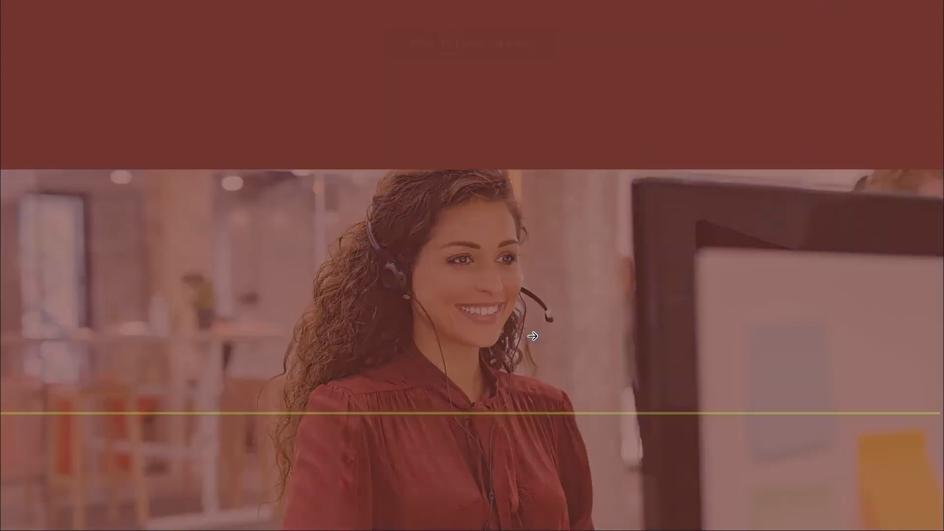
{"action": "left_click", "coordinate": [532, 335]}
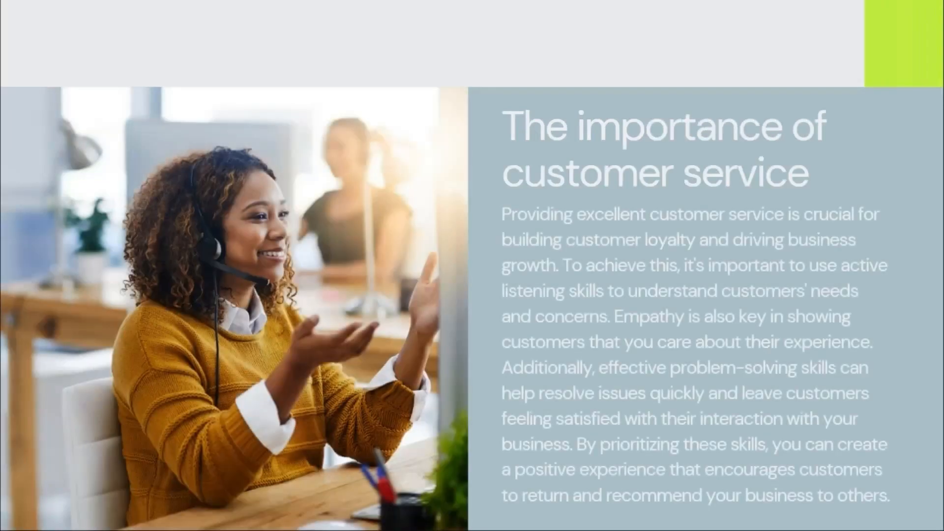
{"action": "key", "text": "Right"}
{"action": "key", "text": "Right"}
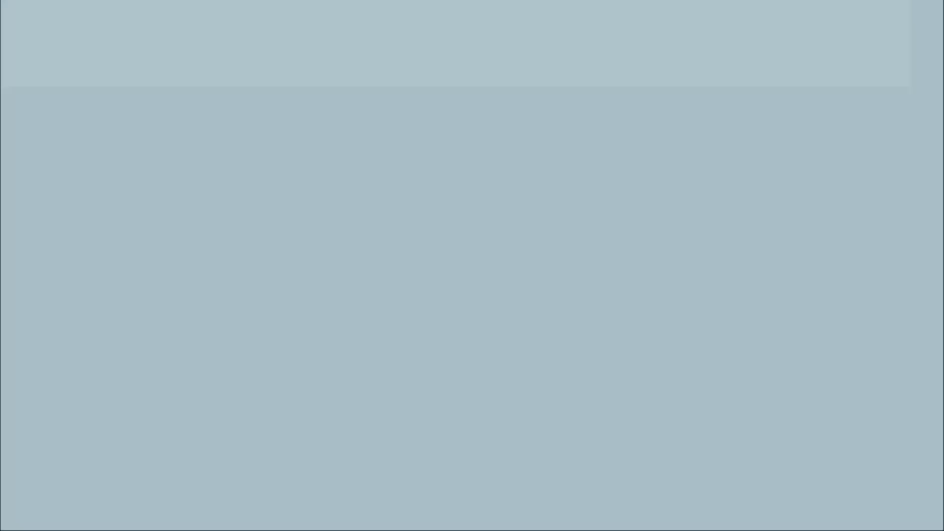
{"action": "key", "text": "Right"}
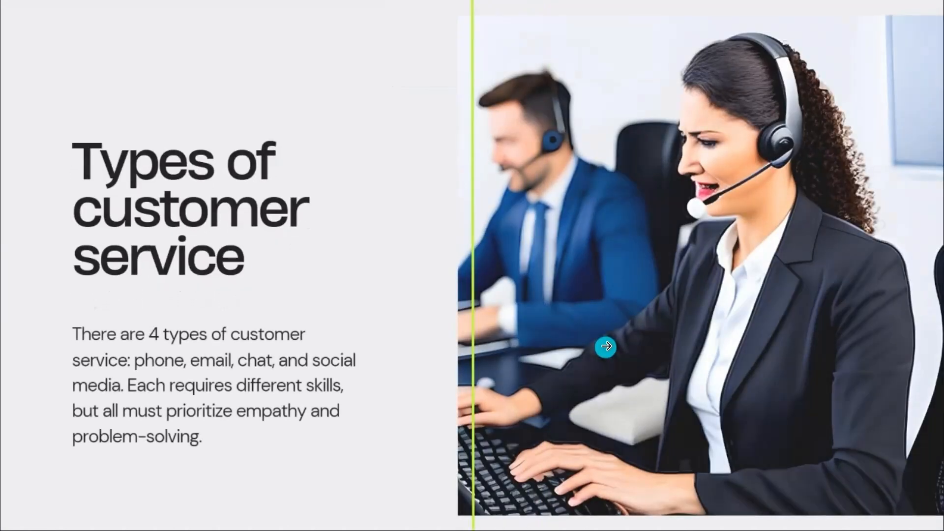
{"action": "key", "text": "Right"}
{"action": "key", "text": "Escape"}
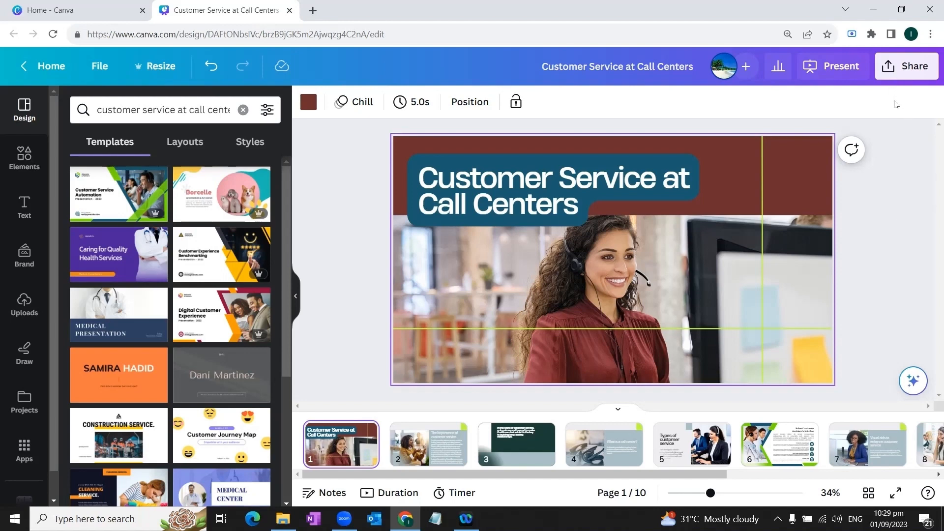
Step: Open the presentation's download settings and review the available file types
{"action": "left_click", "coordinate": [894, 75]}
{"action": "scroll", "coordinate": [816, 253], "scroll_direction": "down", "scroll_amount": 1}
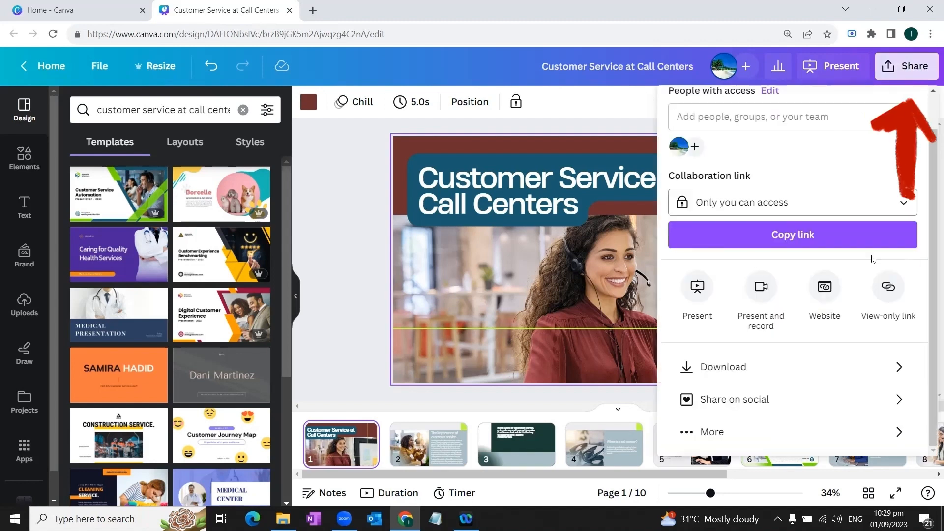
{"action": "left_click", "coordinate": [772, 374]}
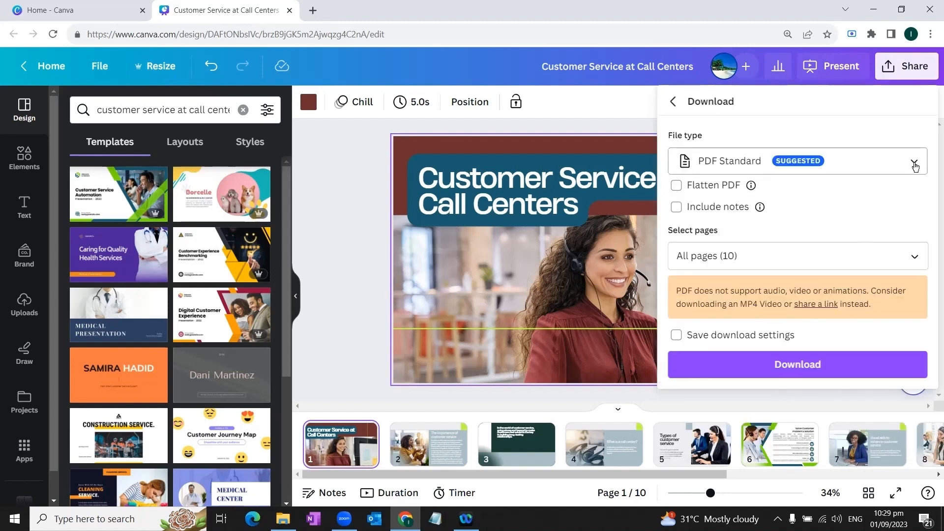
{"action": "left_click", "coordinate": [875, 157]}
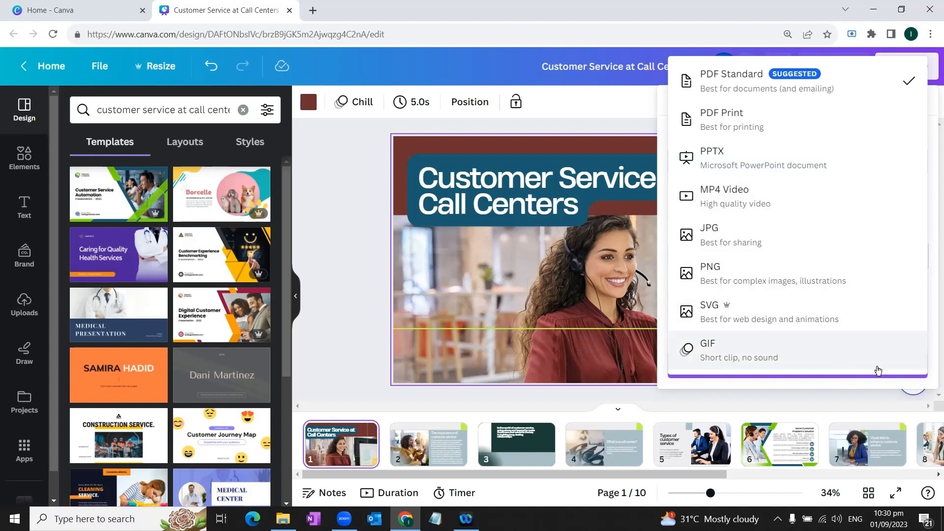
{"action": "left_click", "coordinate": [343, 231]}
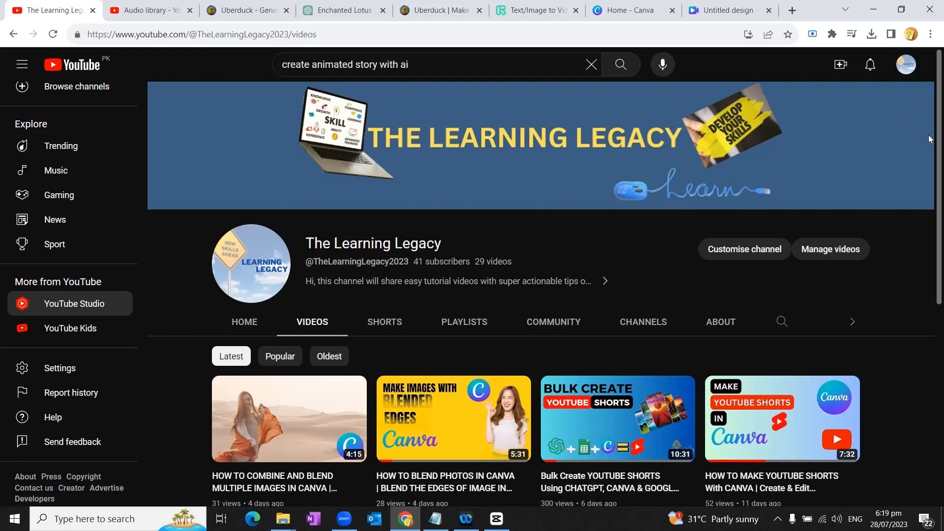
{"action": "left_click_drag", "start_coordinate": [928, 140], "coordinate": [927, 288]}
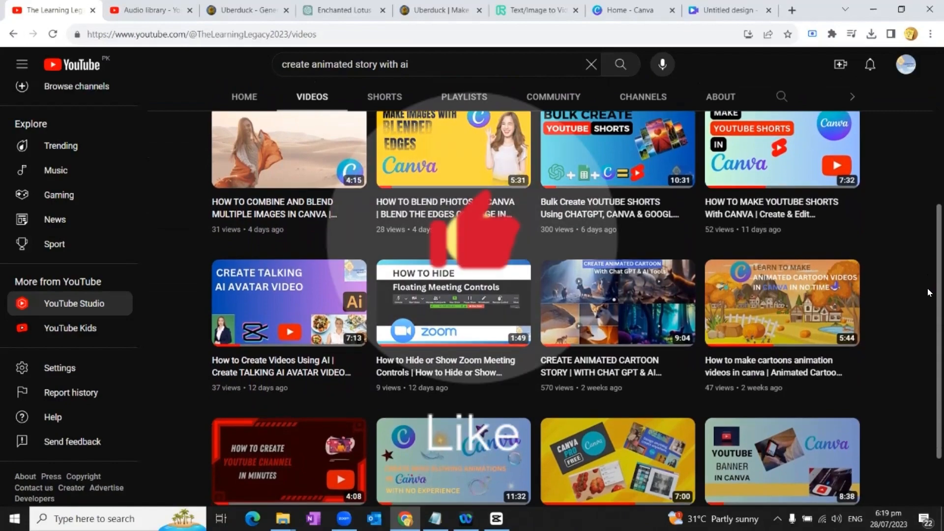
{"action": "left_click_drag", "start_coordinate": [927, 288], "coordinate": [927, 295]}
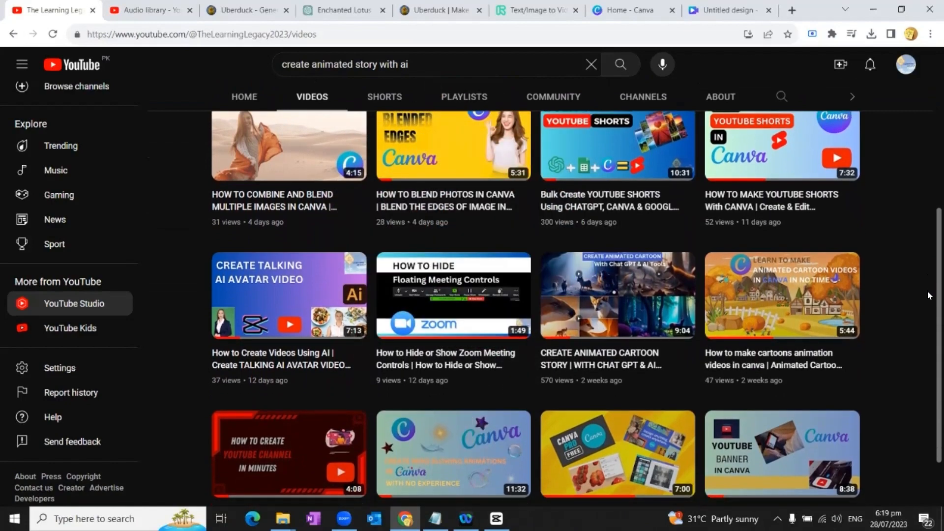